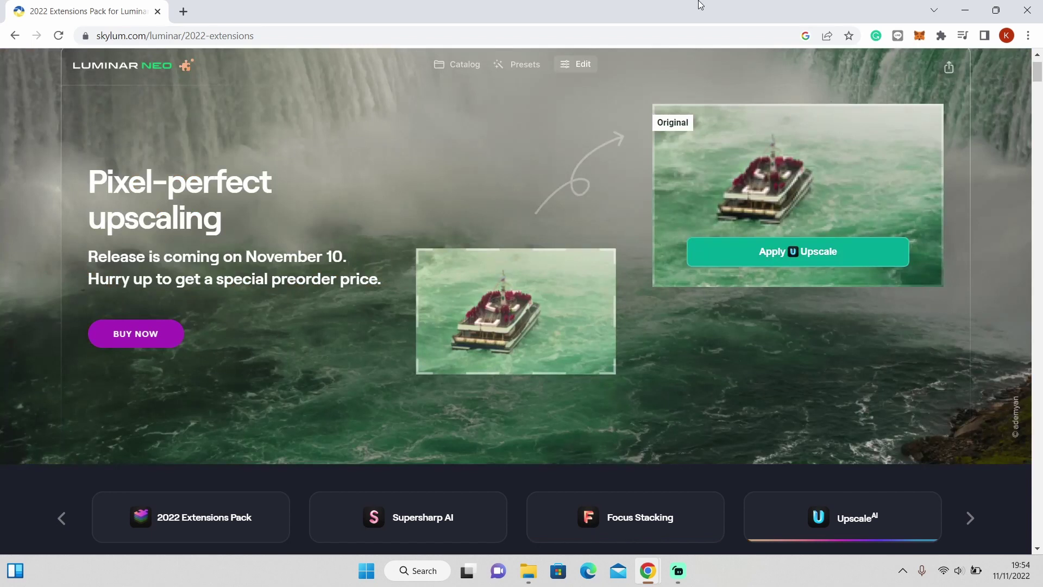
- Preview the Upscale and Background Removal demos on the web page and review the available extensions in Luminar Neo
left_click(749, 251)
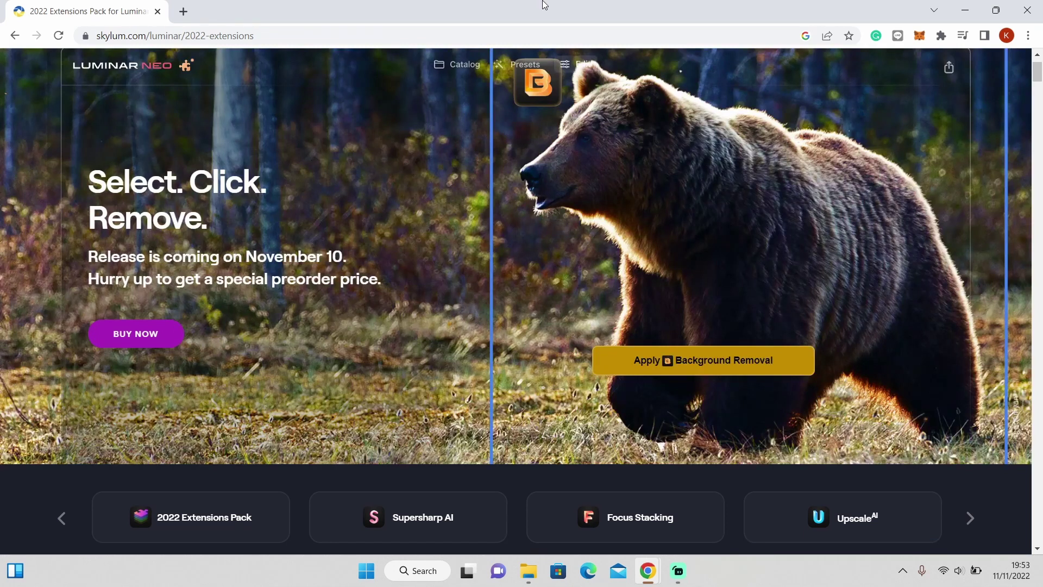
left_click(700, 364)
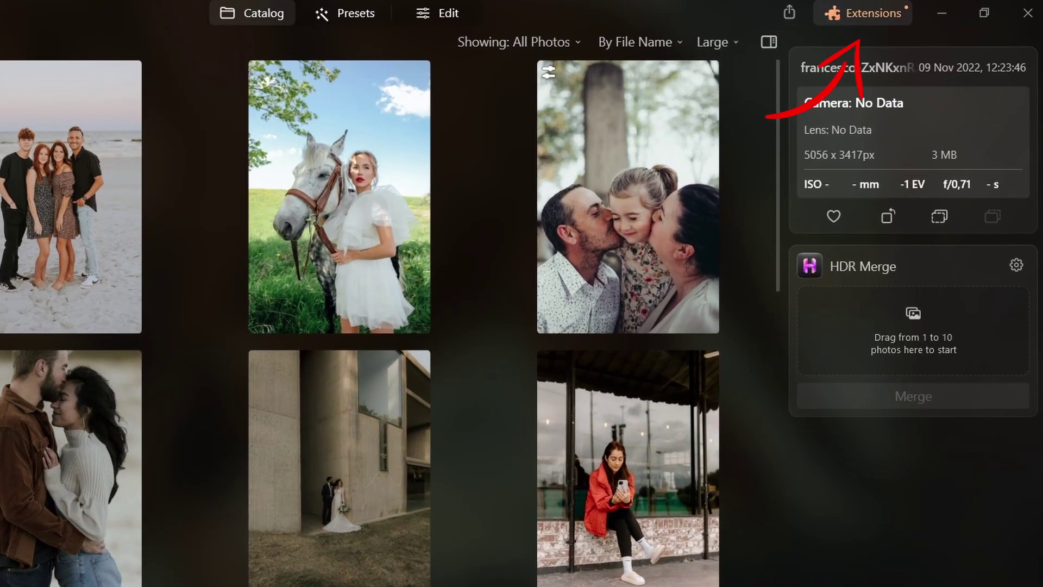
left_click(862, 13)
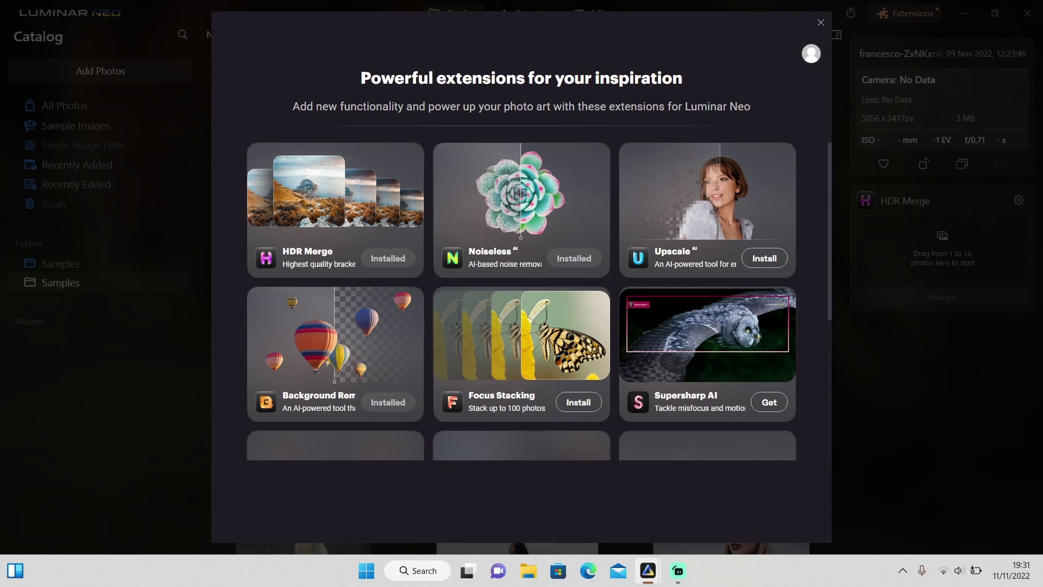
left_click(821, 22)
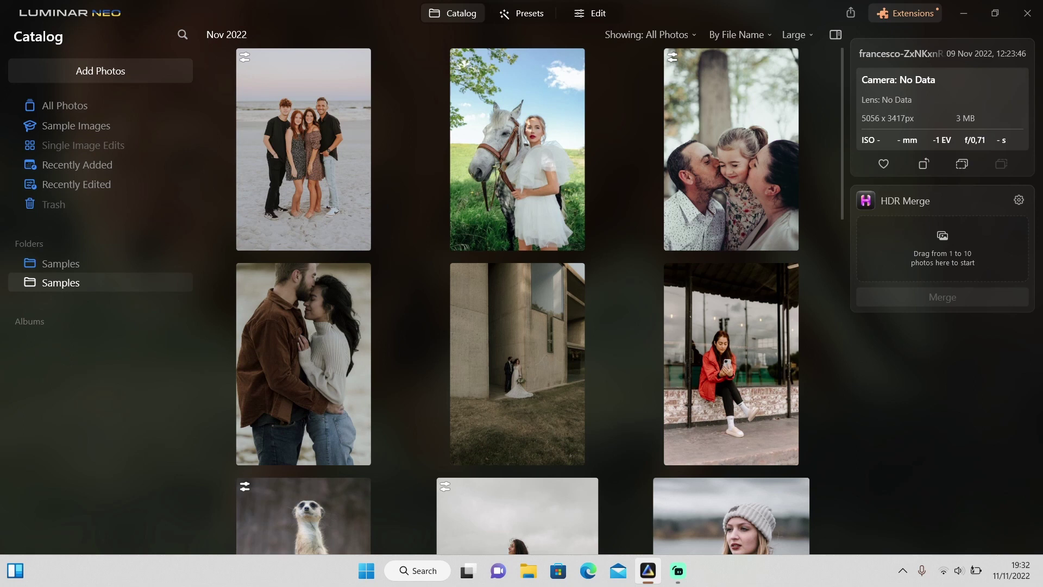
- Open the catalog photo of the woman in a dark poncho on the mountain for editing
scroll(539, 300, "down", 7)
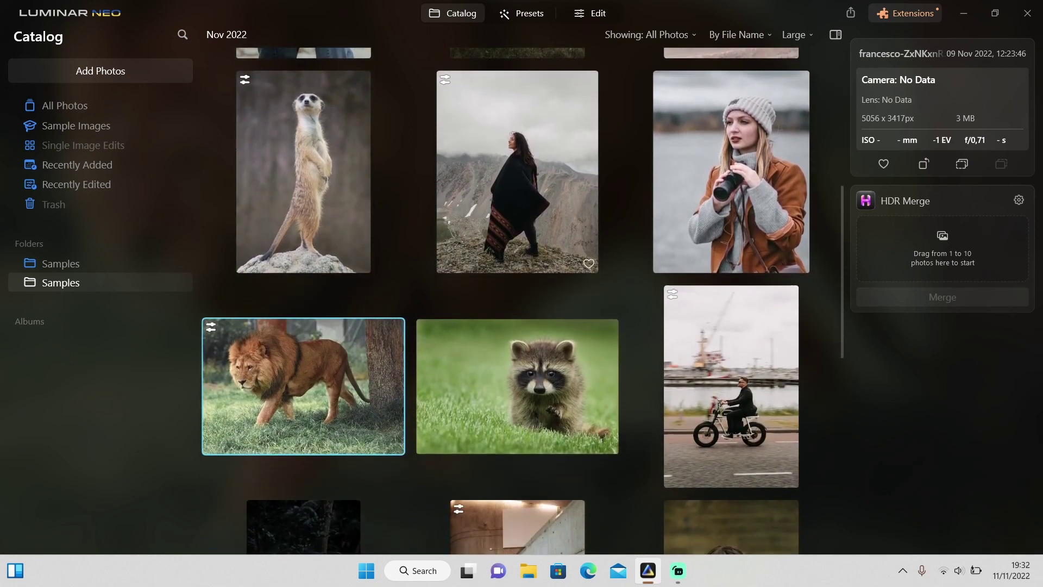
left_click(586, 261)
left_click(590, 14)
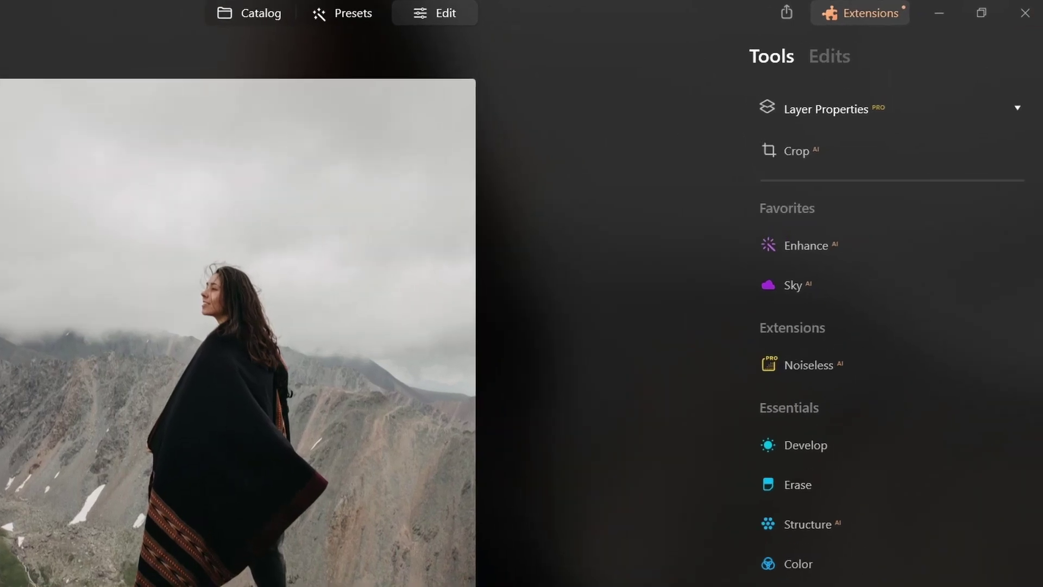
- Run Background Removal AI as a layer mask on the photo of the woman
left_click(826, 108)
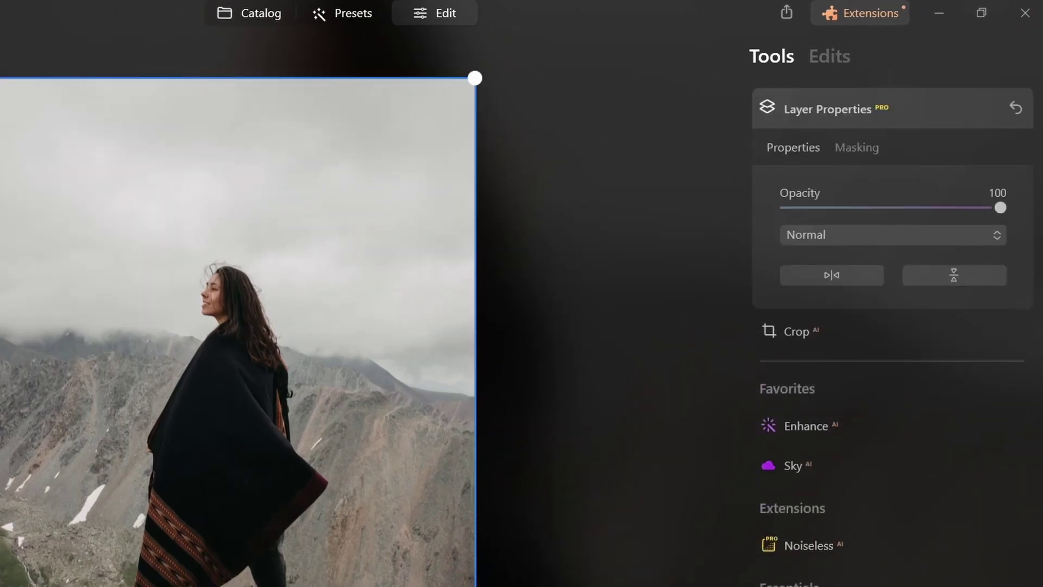
left_click(856, 147)
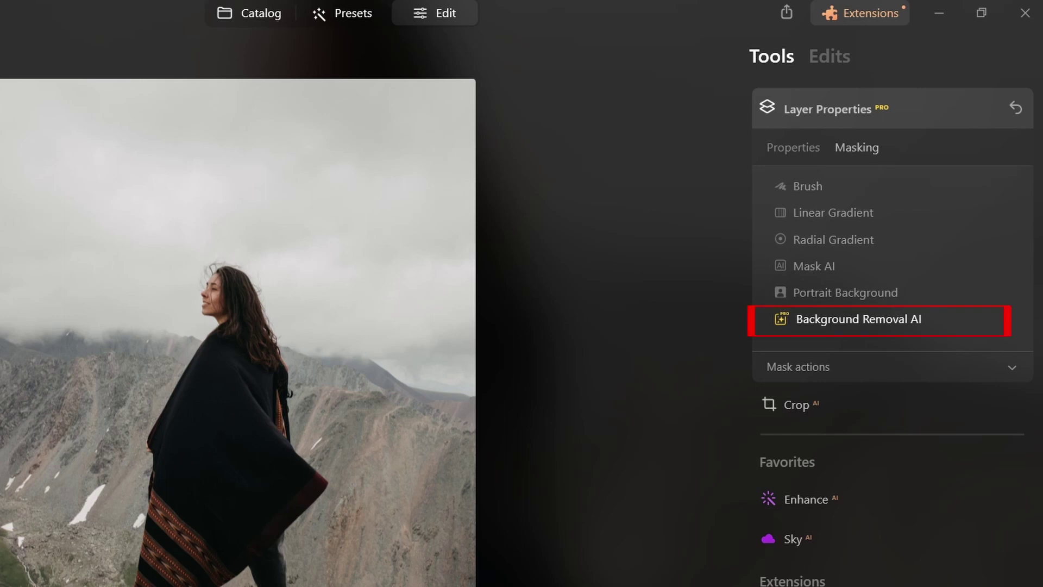
left_click(858, 319)
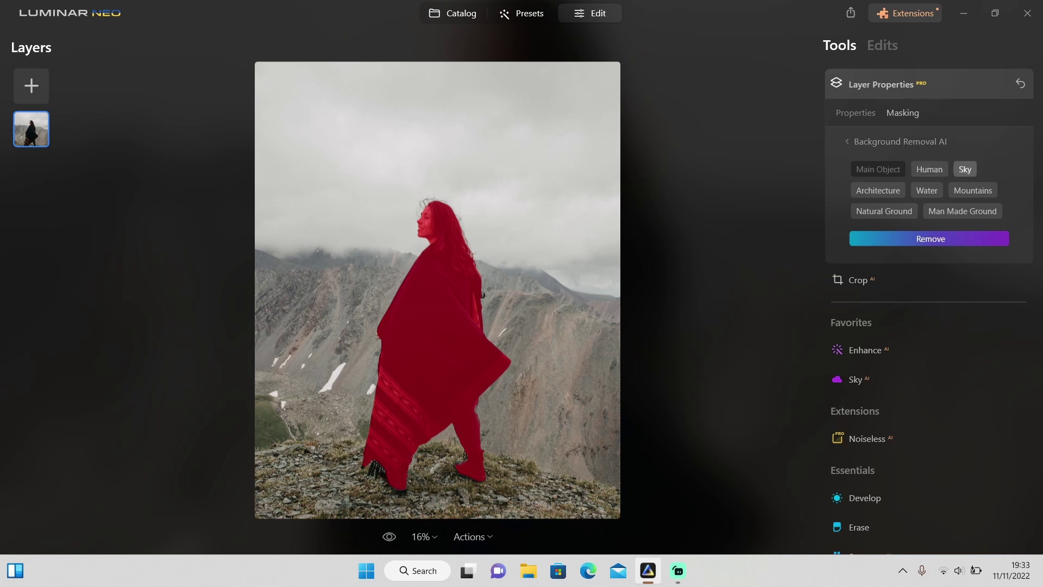
- Try including Sky and Mountains one at a time in the background removal selection, deselecting each again
left_click(965, 169)
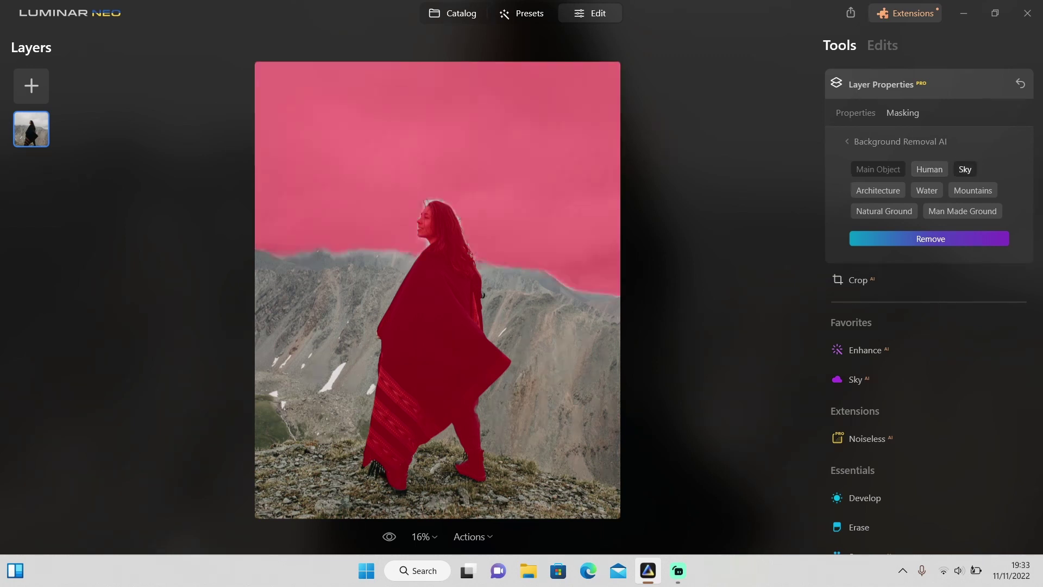
left_click(964, 169)
left_click(973, 190)
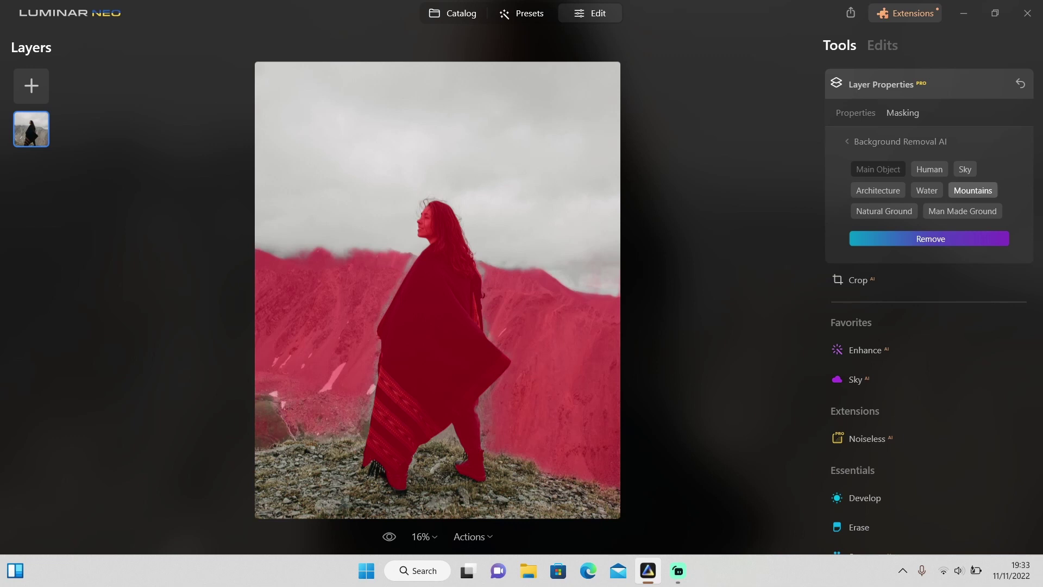
left_click(972, 190)
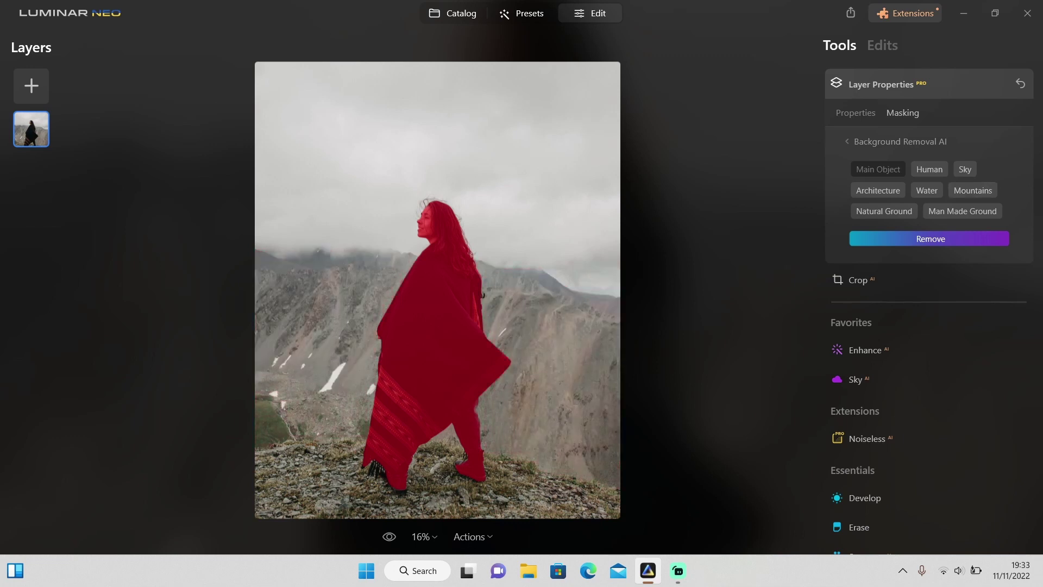
- Add Natural Ground to the kept selection, remove the rest of the background and compare the cutout with the original
left_click(884, 210)
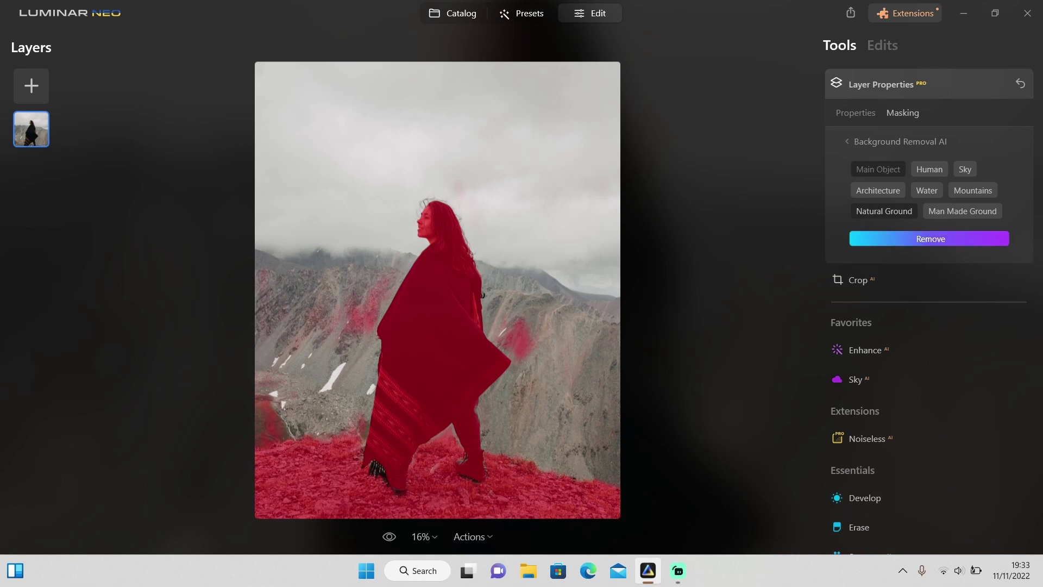
left_click(930, 238)
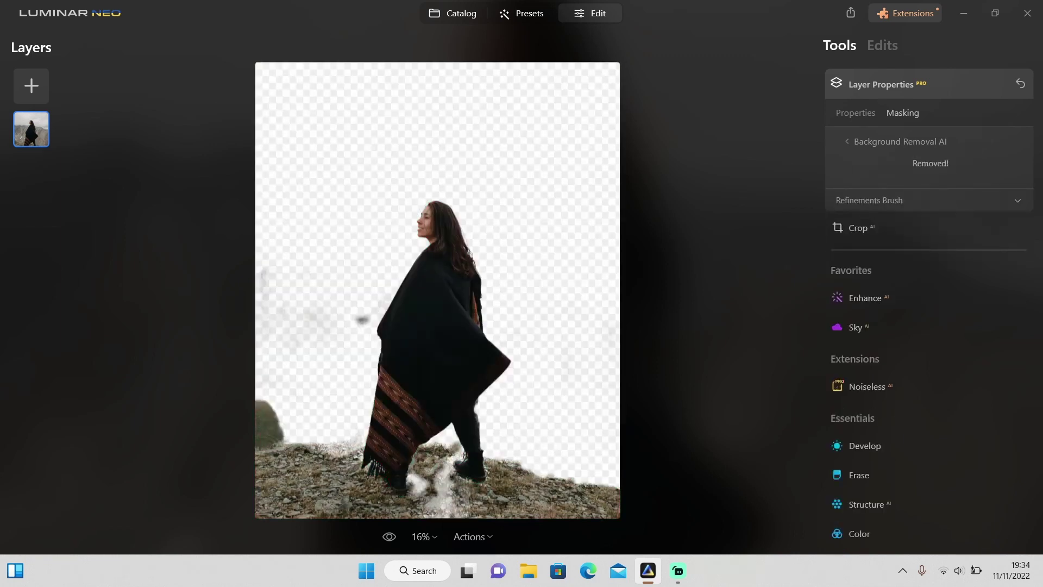
left_click(389, 536)
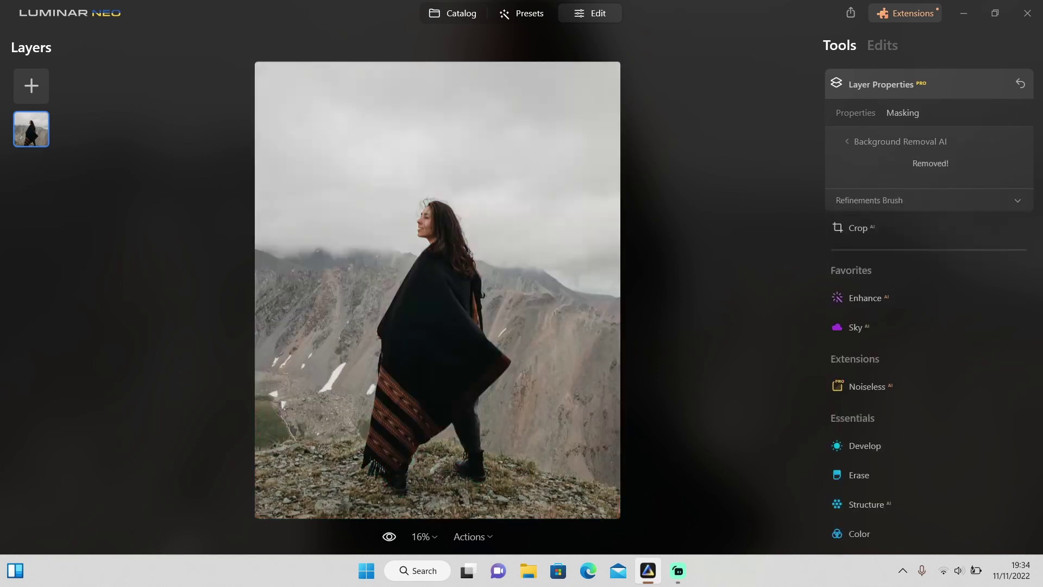
left_click(389, 537)
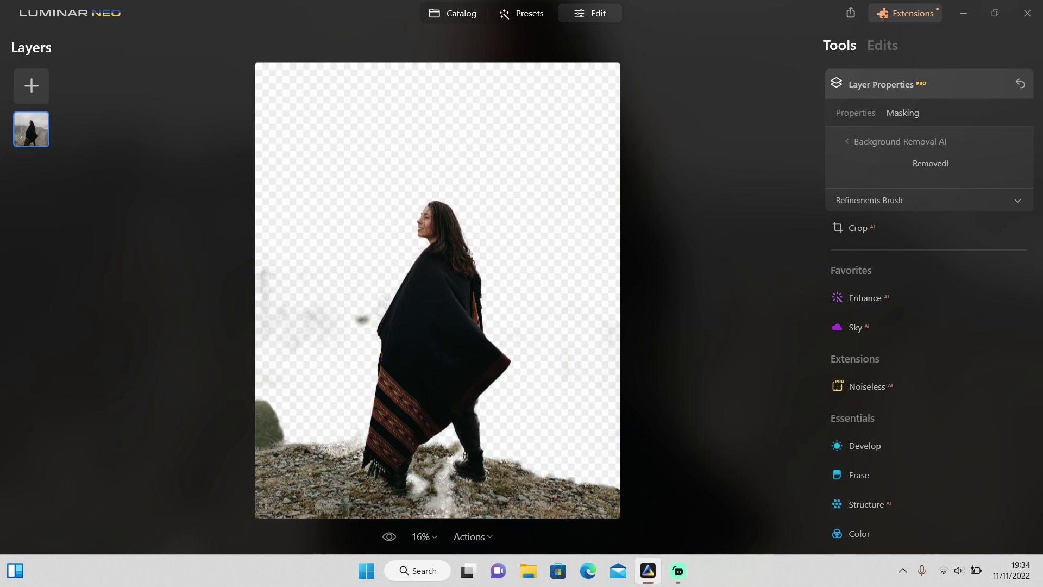
- Refine the cutout with the Background refinement brush at size 34, painting over the leftover patches on both sides of the woman's poncho
left_click(923, 200)
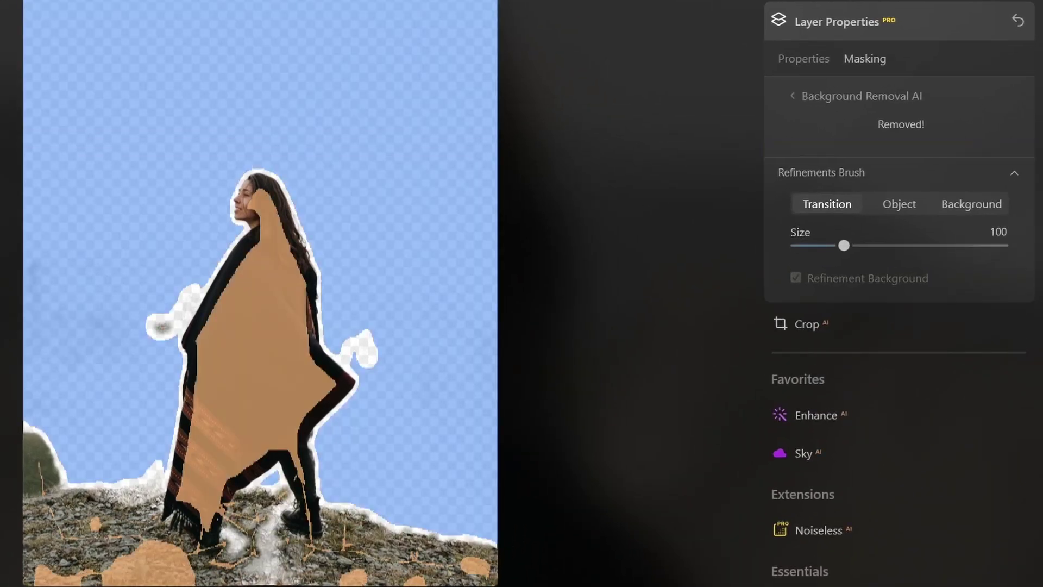
left_click_drag(844, 245, 796, 245)
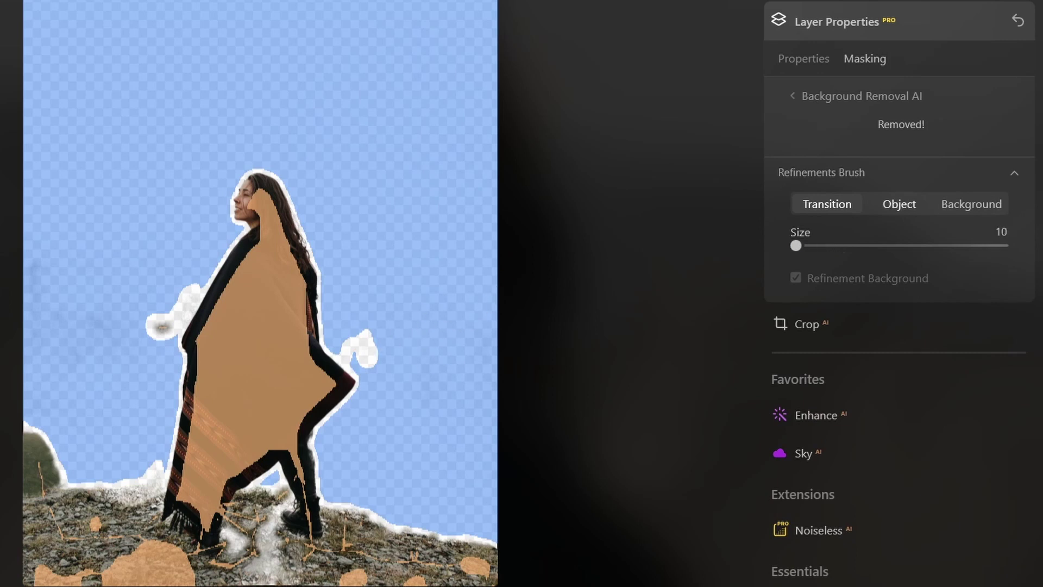
left_click(898, 203)
left_click(972, 204)
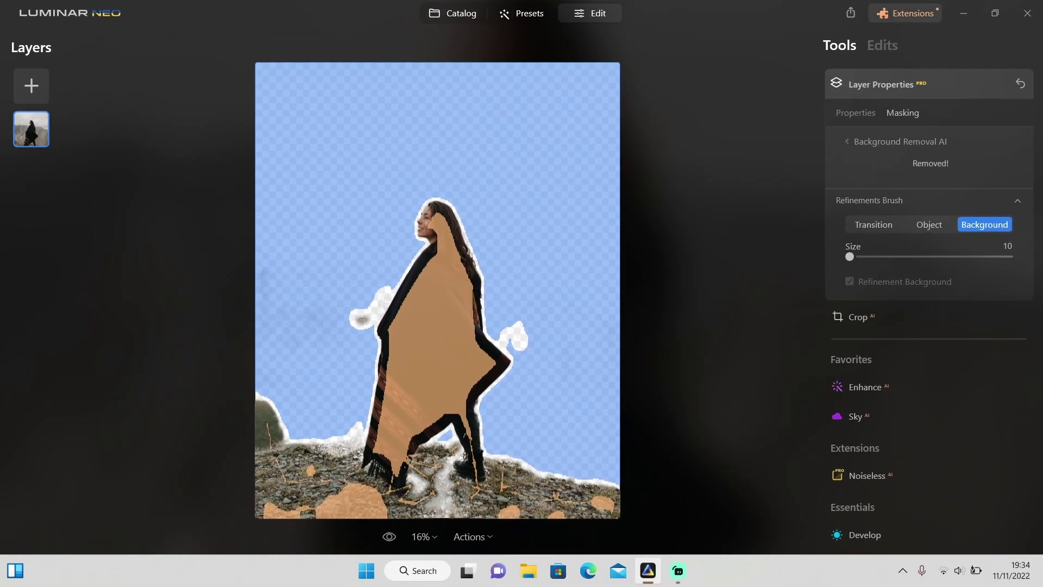
left_click_drag(850, 256, 860, 256)
left_click_drag(380, 288, 352, 323)
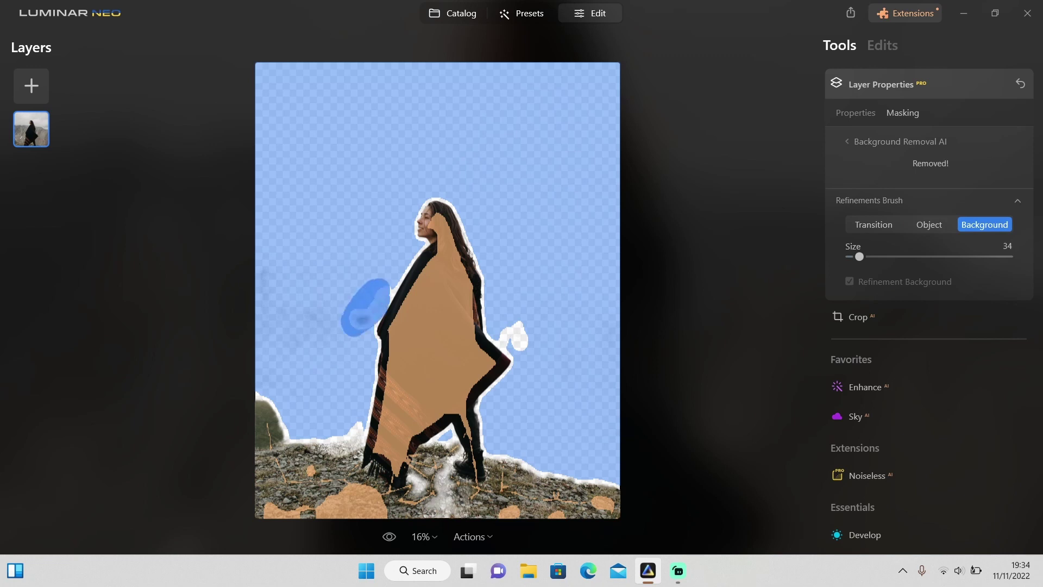
left_click_drag(521, 325, 497, 334)
- Restore the ground around the woman's feet with the Object refinement brush at size 34, touch up her leg at size 10 and inspect the cutout
left_click(929, 224)
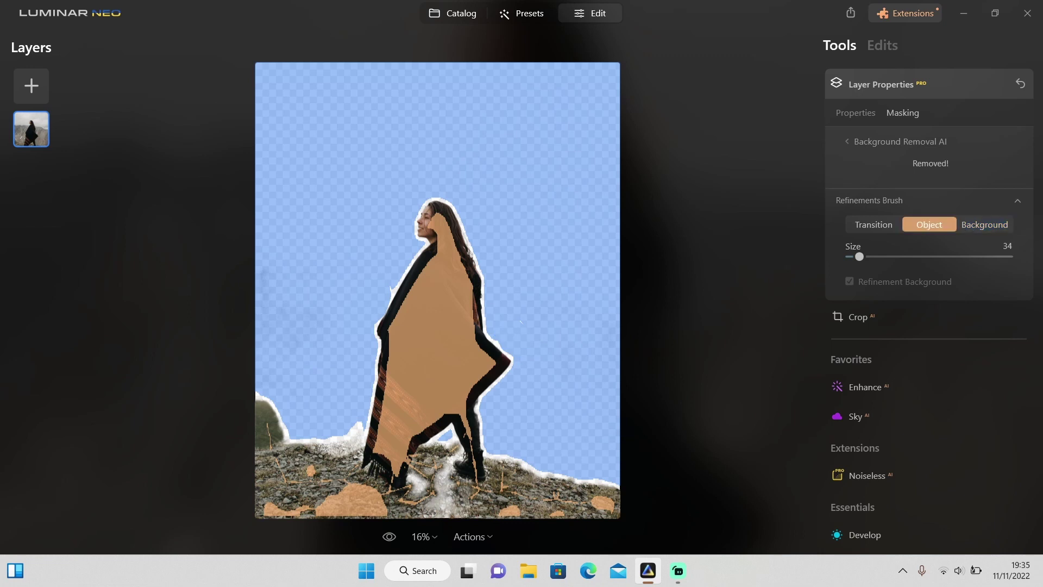
mouse_move(492, 510)
left_mouse_down()
mouse_move(392, 483)
mouse_move(468, 455)
left_mouse_up()
left_click_drag(860, 256, 850, 256)
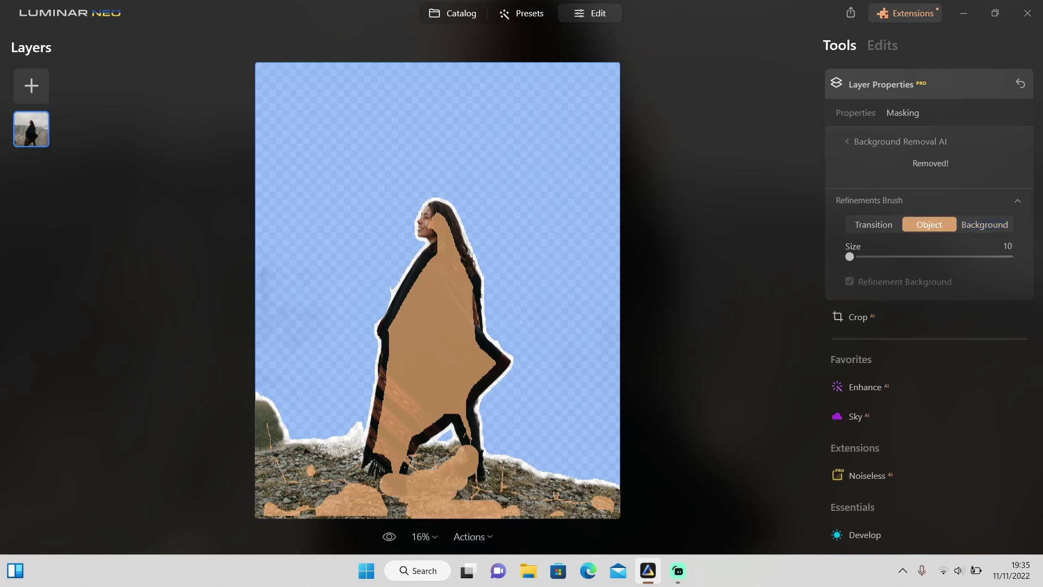
left_click_drag(470, 403, 472, 413)
left_click(1018, 201)
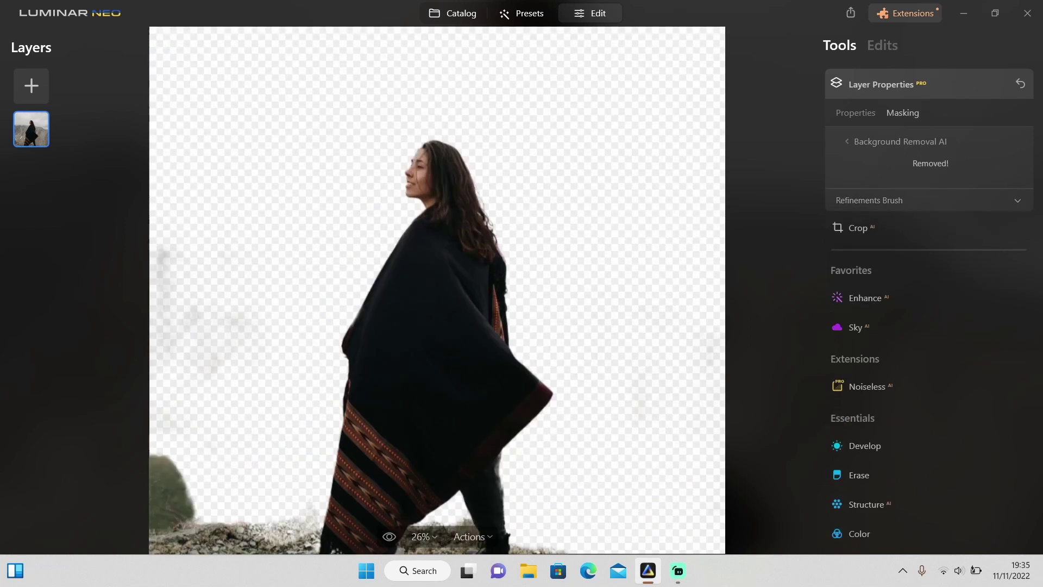
scroll(463, 168, "up", 5)
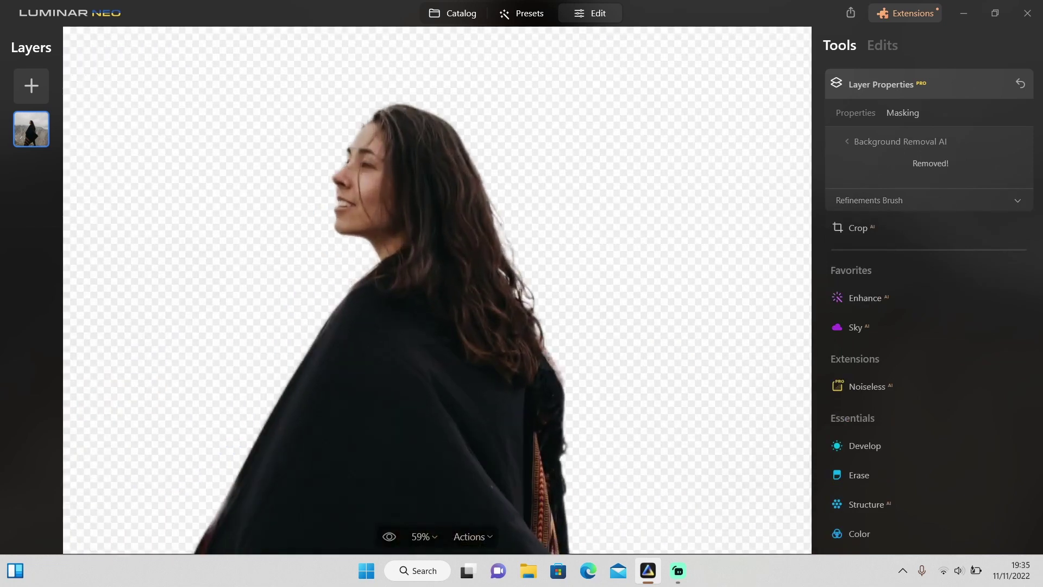
scroll(429, 163, "up", 1)
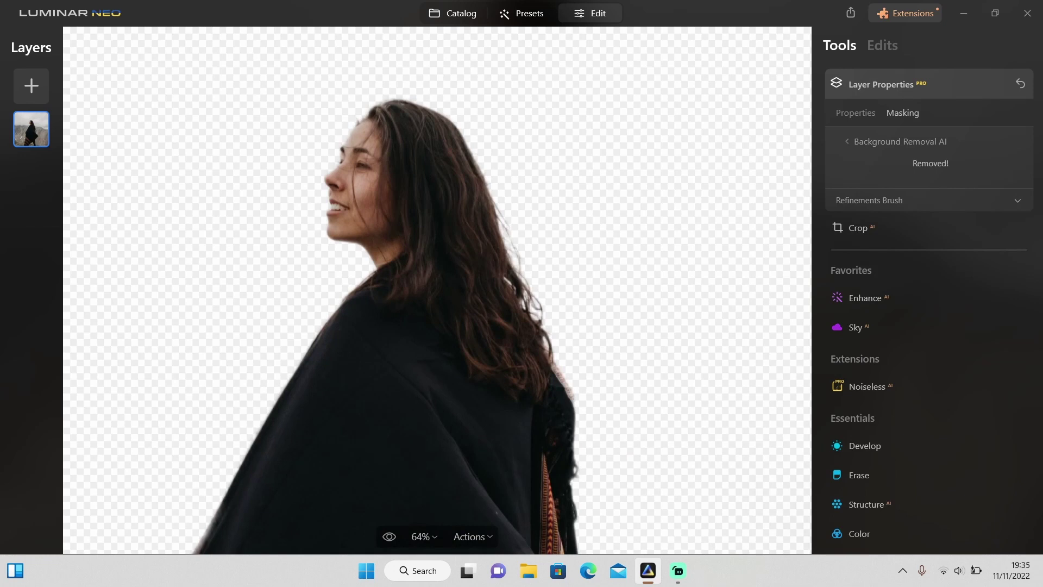
scroll(429, 163, "down", 6)
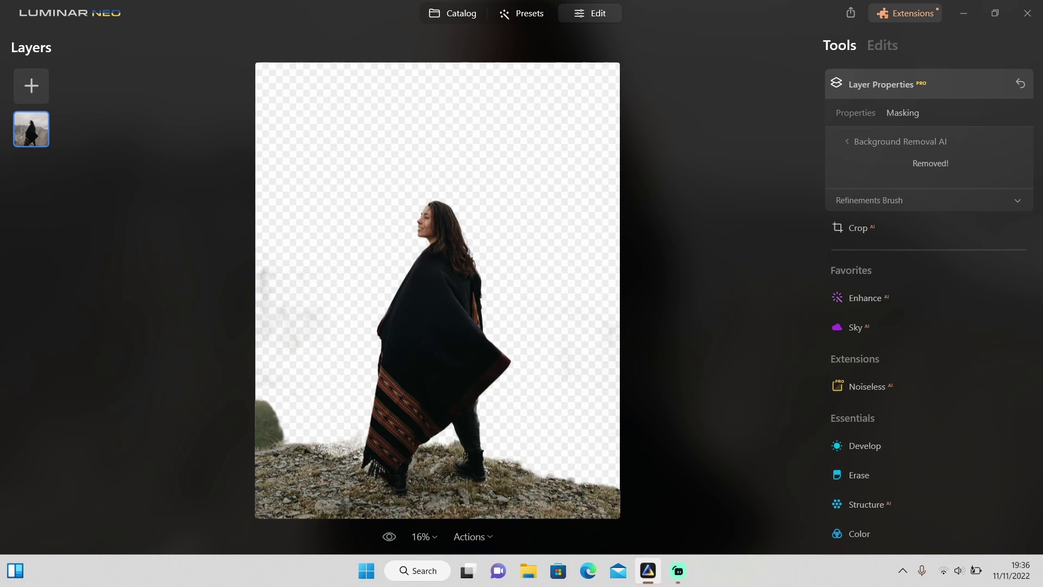
- Add the sunset sky photo from My Images as a new layer, enlarging and repositioning it to cover the whole canvas
left_click(31, 85)
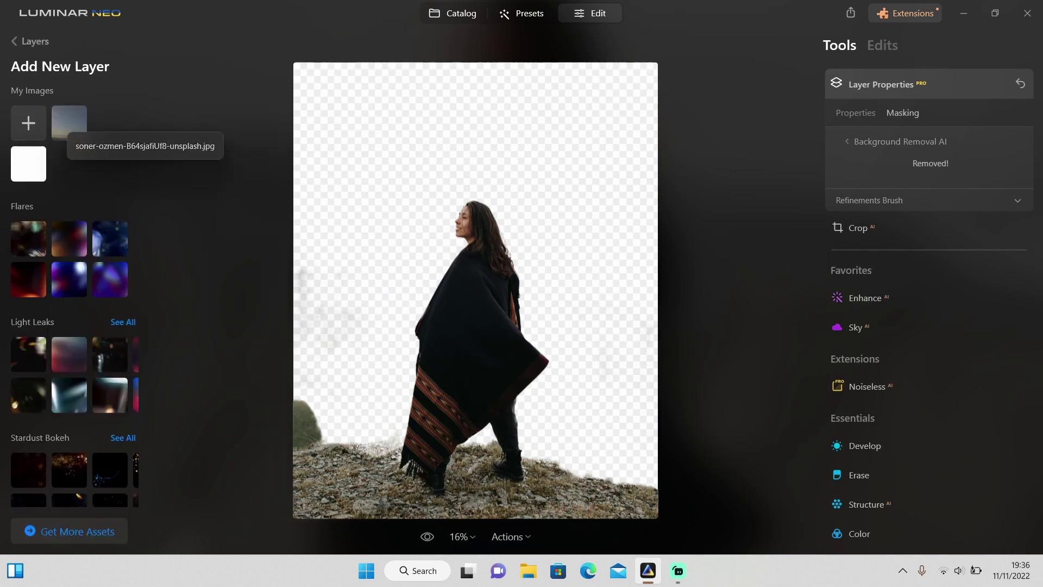
left_click(69, 122)
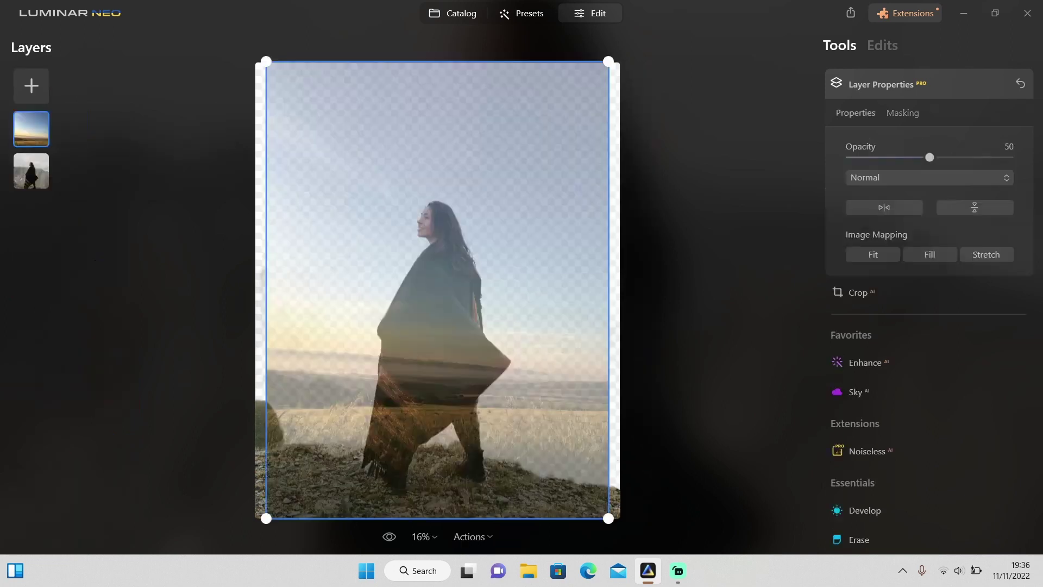
left_click_drag(608, 61, 685, 11)
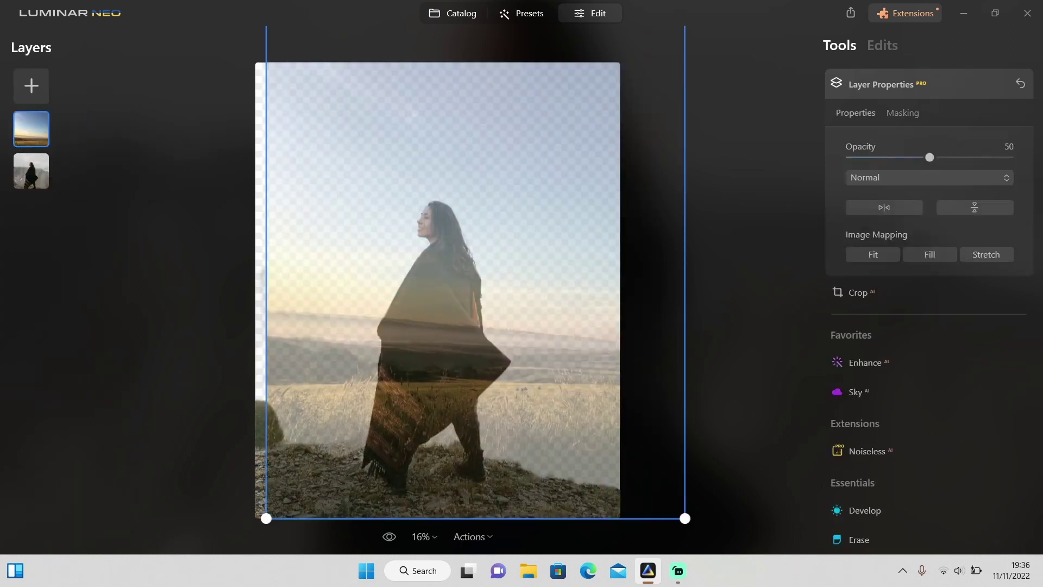
left_click_drag(437, 244, 409, 361)
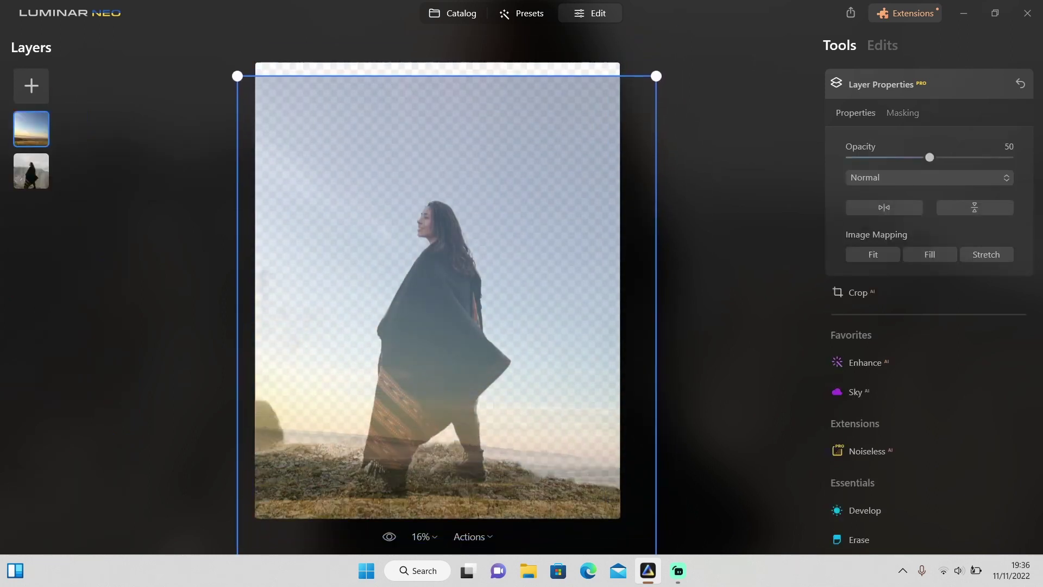
left_click_drag(656, 76, 685, 38)
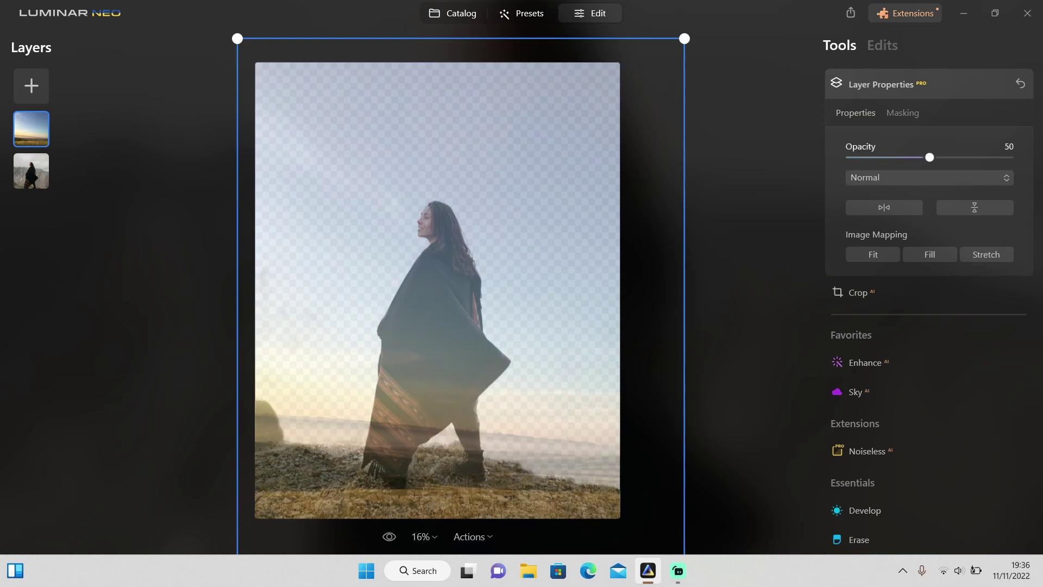
- Set the sunset layer's opacity to 100 and move it beneath the woman's layer
left_click_drag(929, 157, 1008, 157)
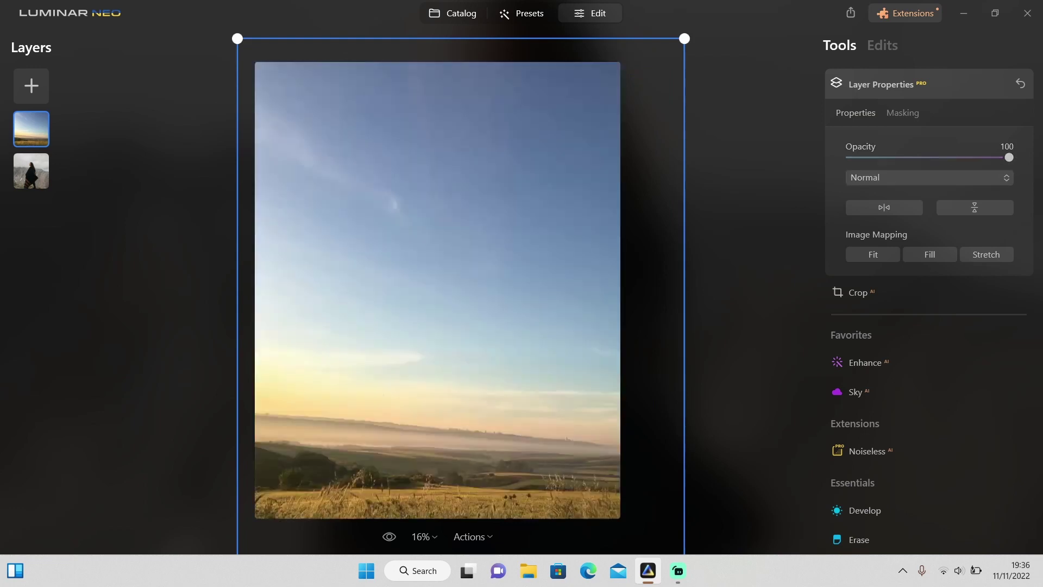
left_click_drag(31, 129, 31, 179)
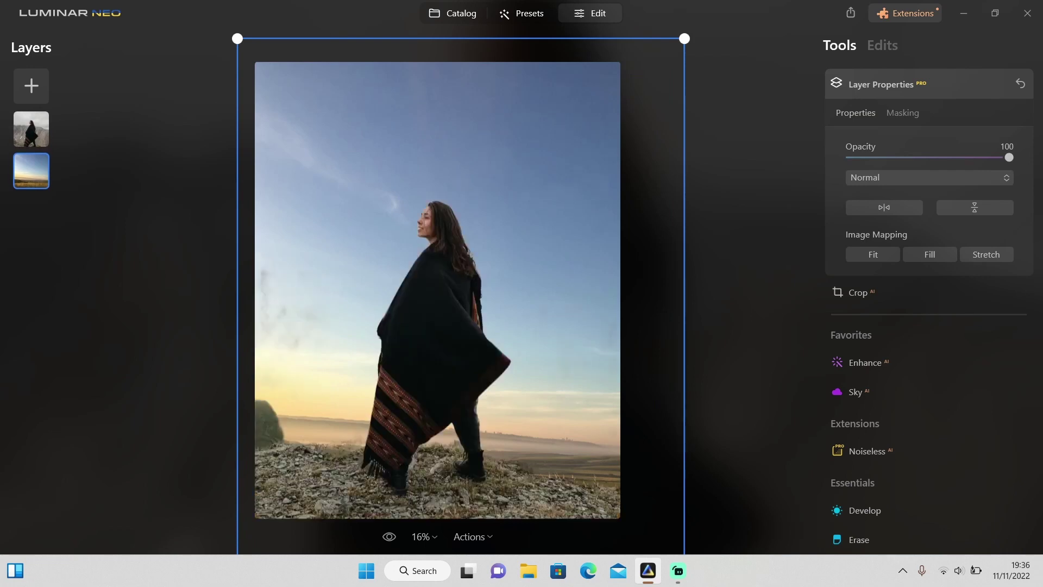
- Reopen Background Removal AI on the woman's layer and clean up the faint smudges left in the sky beside her
left_click(31, 129)
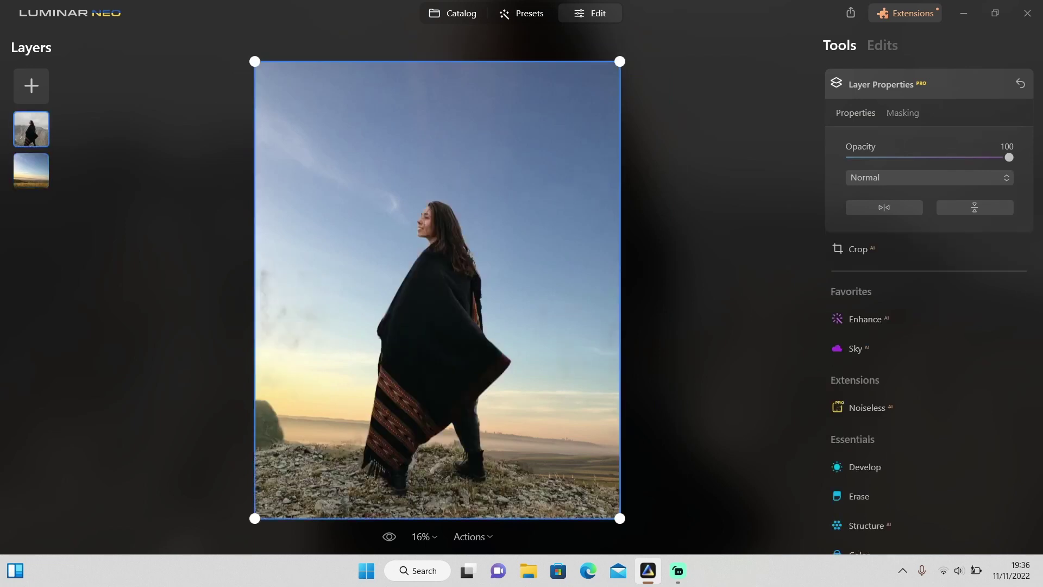
left_click(902, 113)
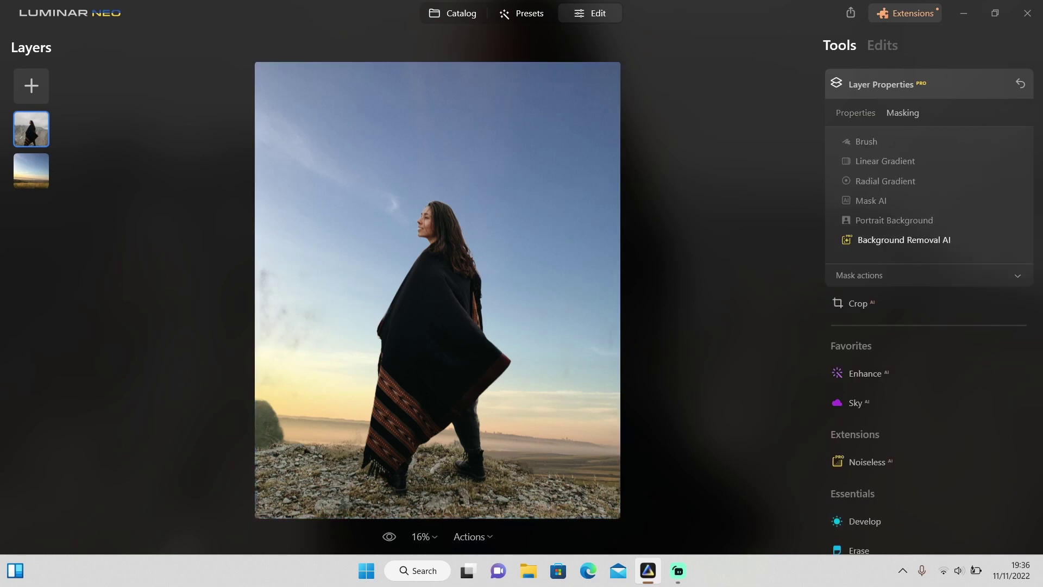
left_click(891, 239)
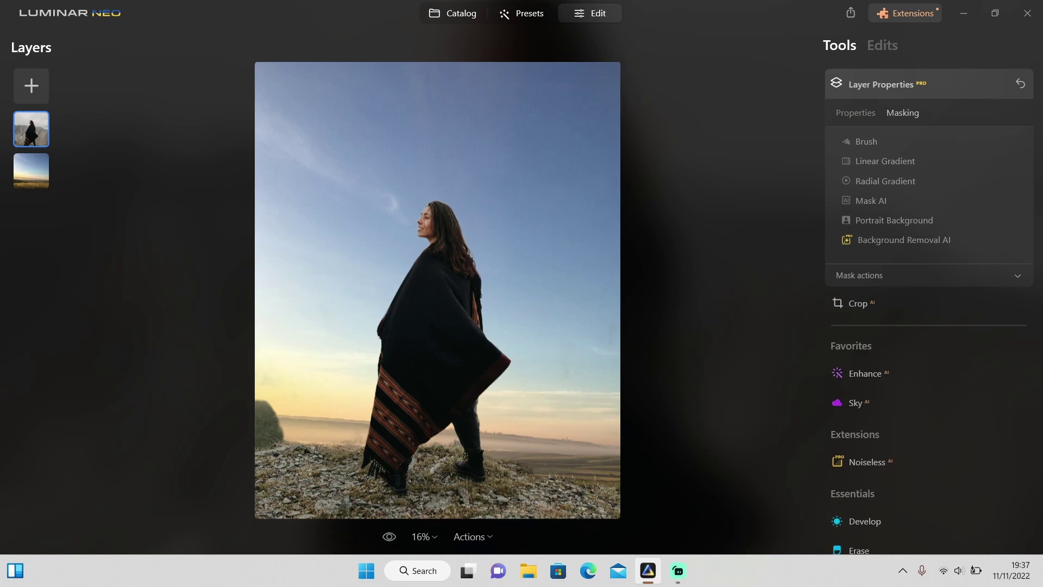
- Open the meerkat photo from the catalog for editing
left_click(451, 13)
scroll(517, 300, "up", 1)
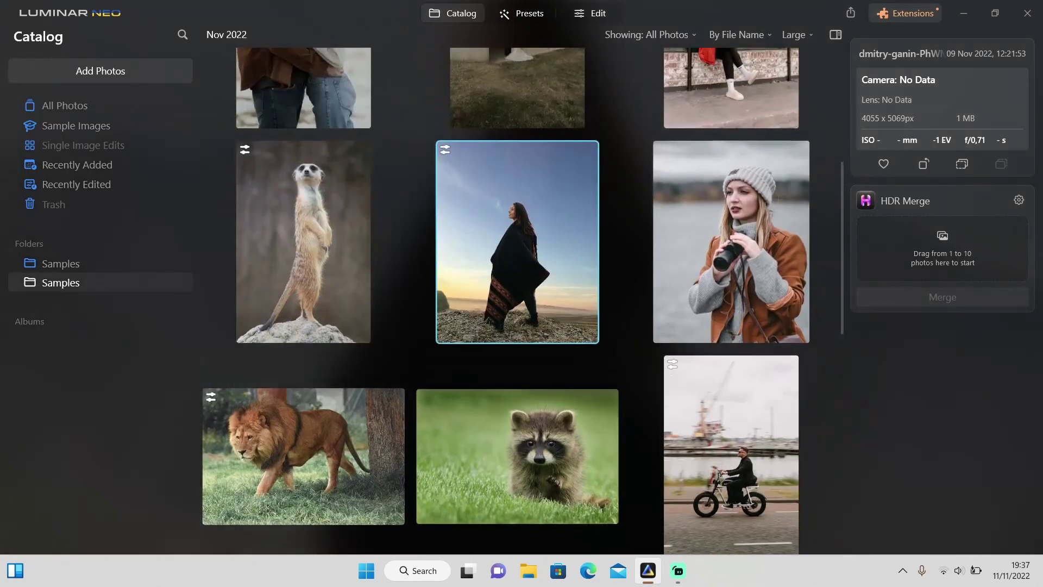
left_click(303, 252)
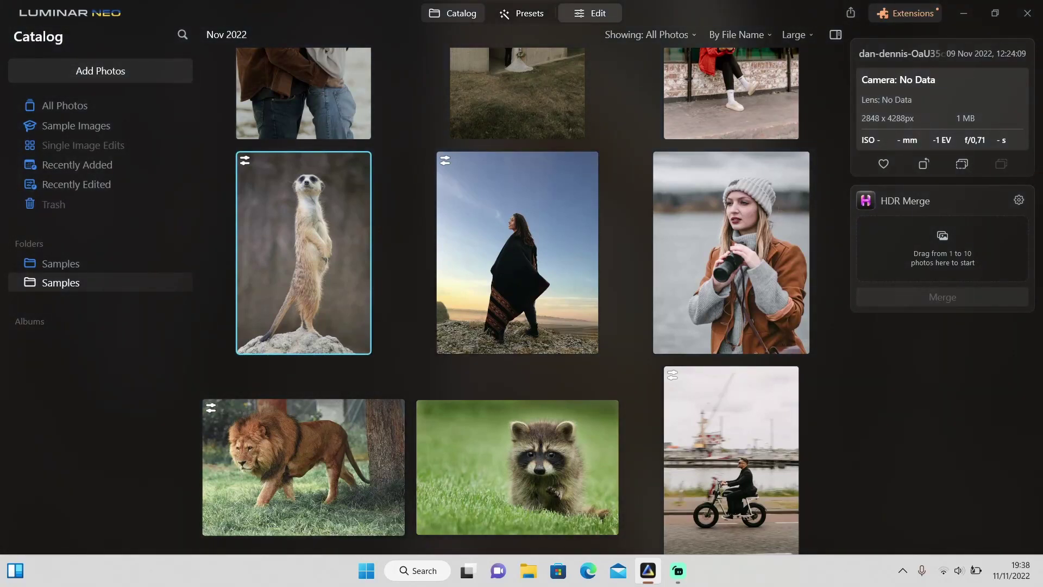
left_click(589, 13)
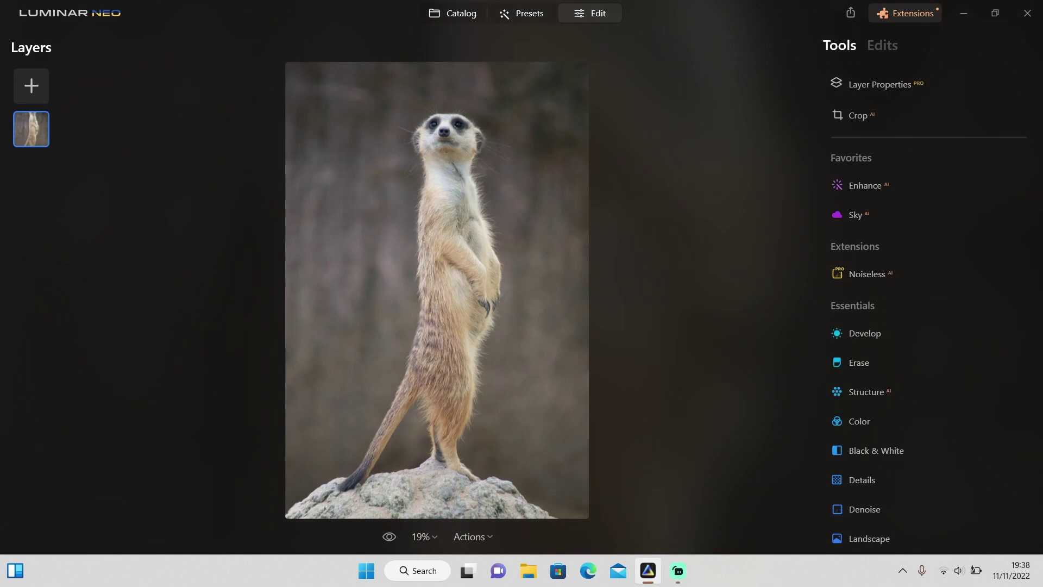
- Remove the meerkat photo's background with Background Removal AI, keeping the main object
left_click(880, 84)
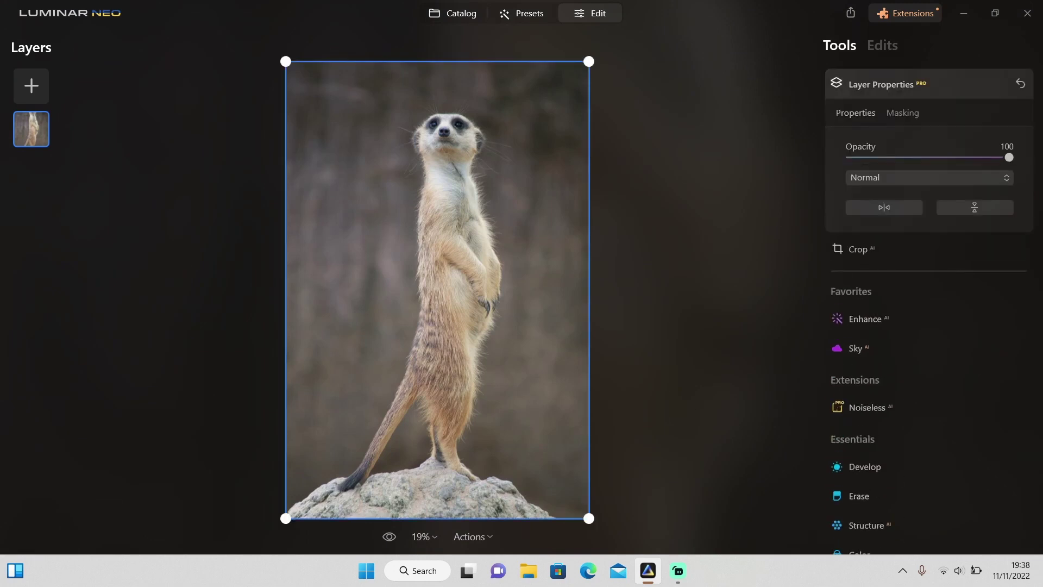
left_click(902, 112)
left_click(903, 240)
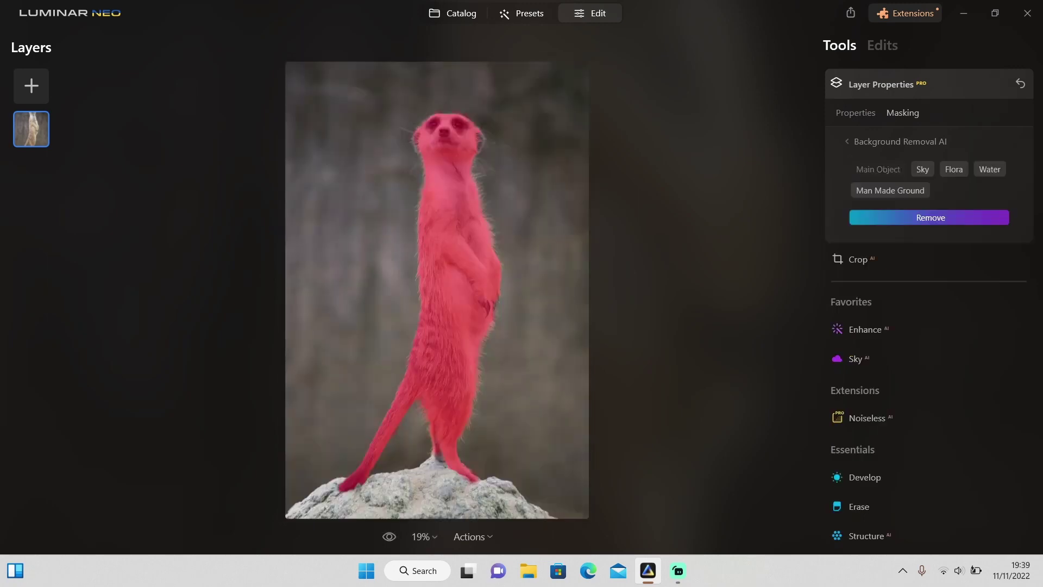
left_click(929, 217)
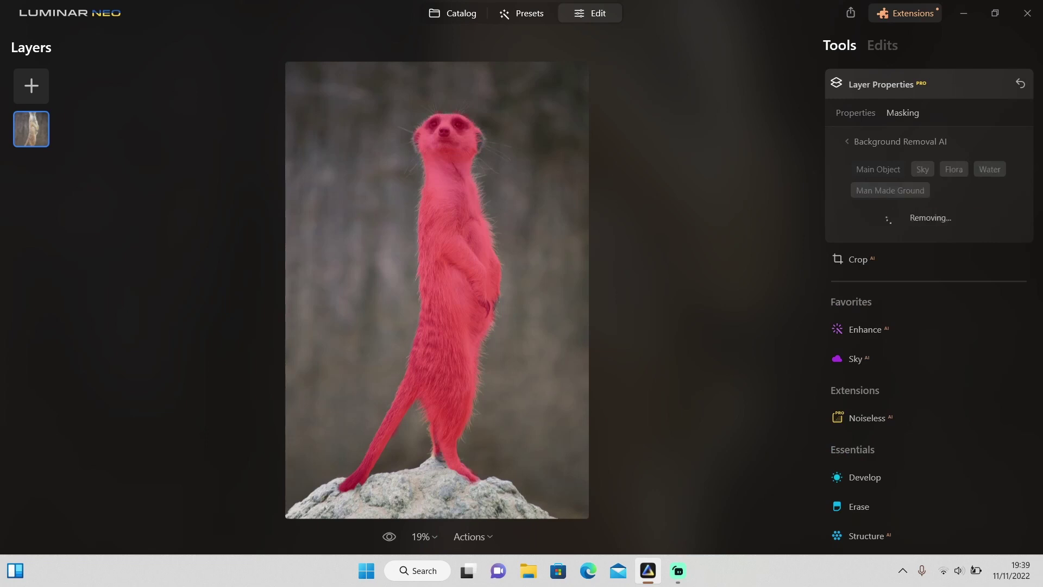
- Examine the meerkat cutout's fur edges up close, from the head down to the tail and feet
scroll(437, 470, "up", 6)
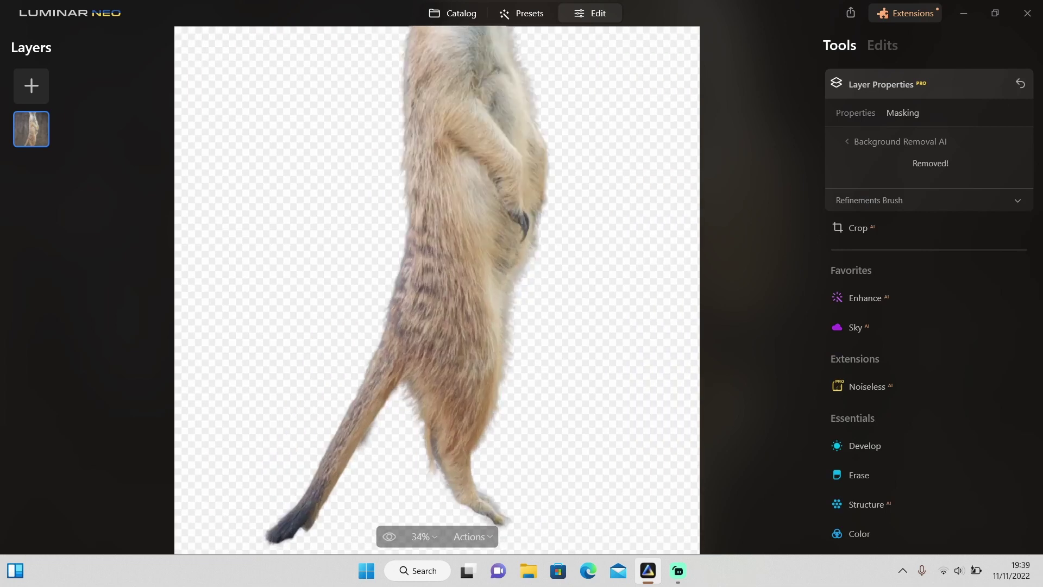
scroll(437, 467, "down", 5)
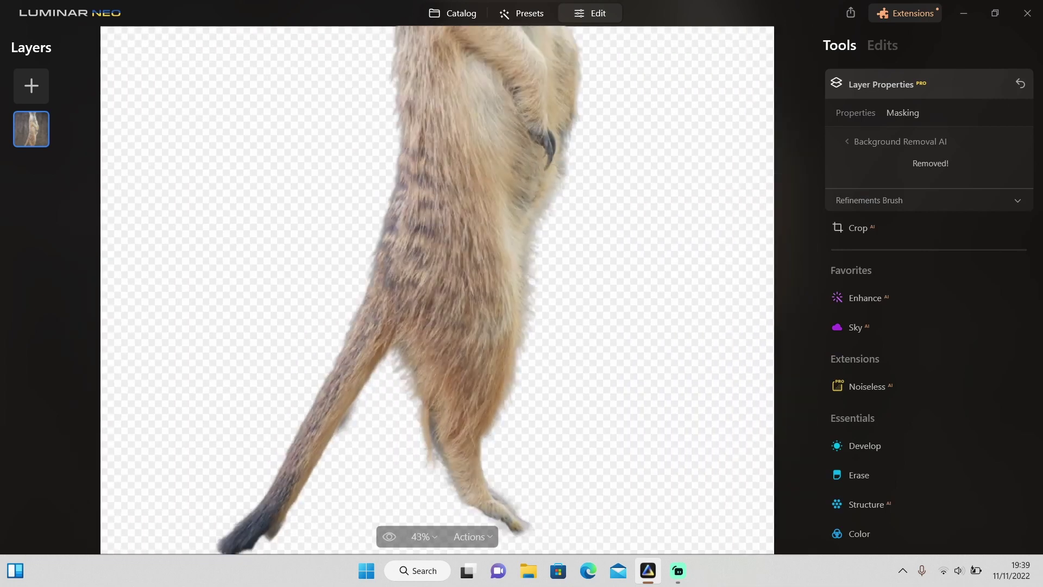
scroll(437, 131, "up", 4)
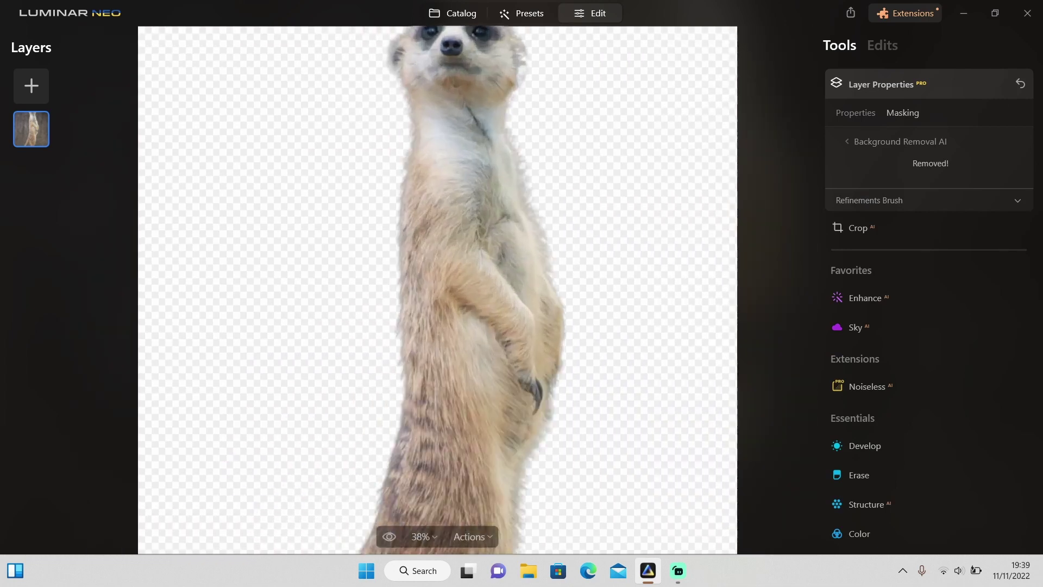
scroll(437, 131, "down", 4)
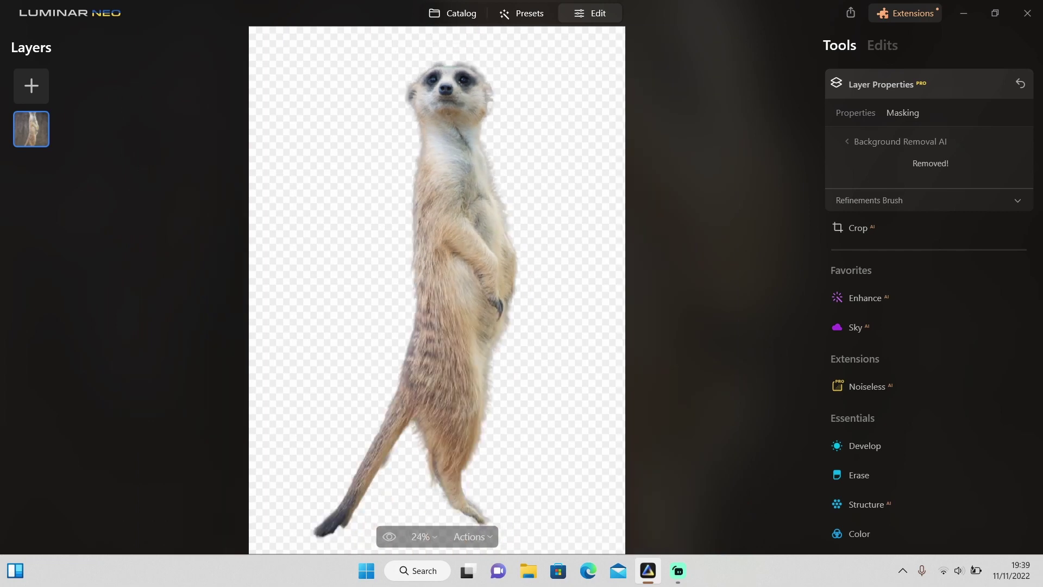
scroll(438, 62, "up", 4)
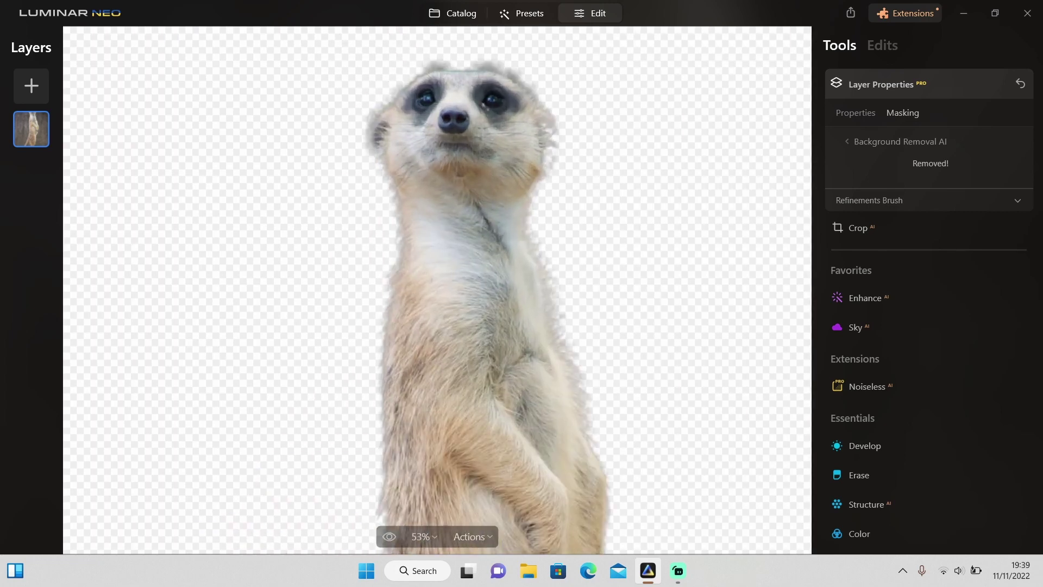
scroll(433, 465, "down", 5)
scroll(434, 465, "up", 4)
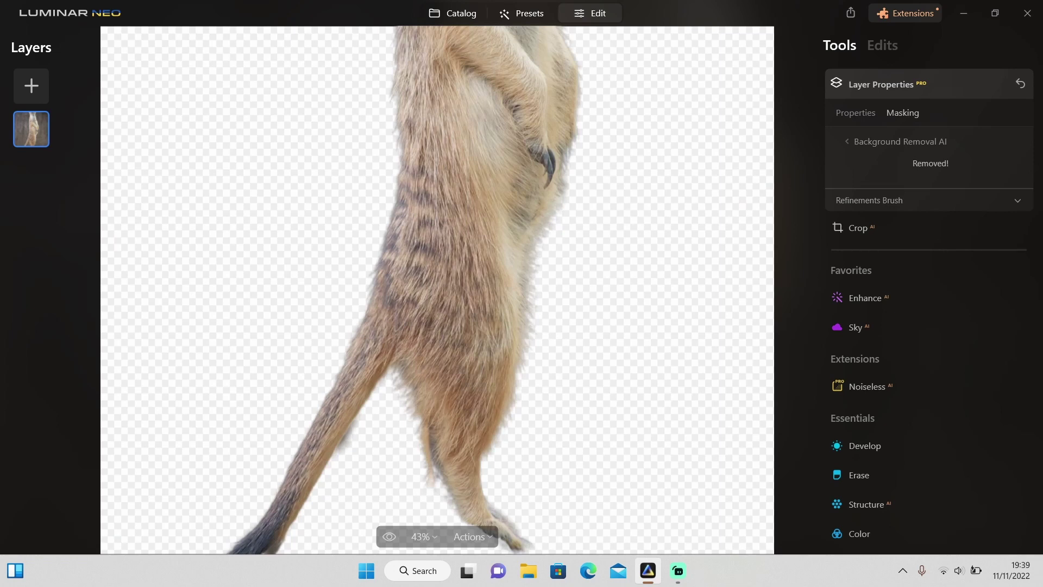
scroll(436, 290, "down", 4)
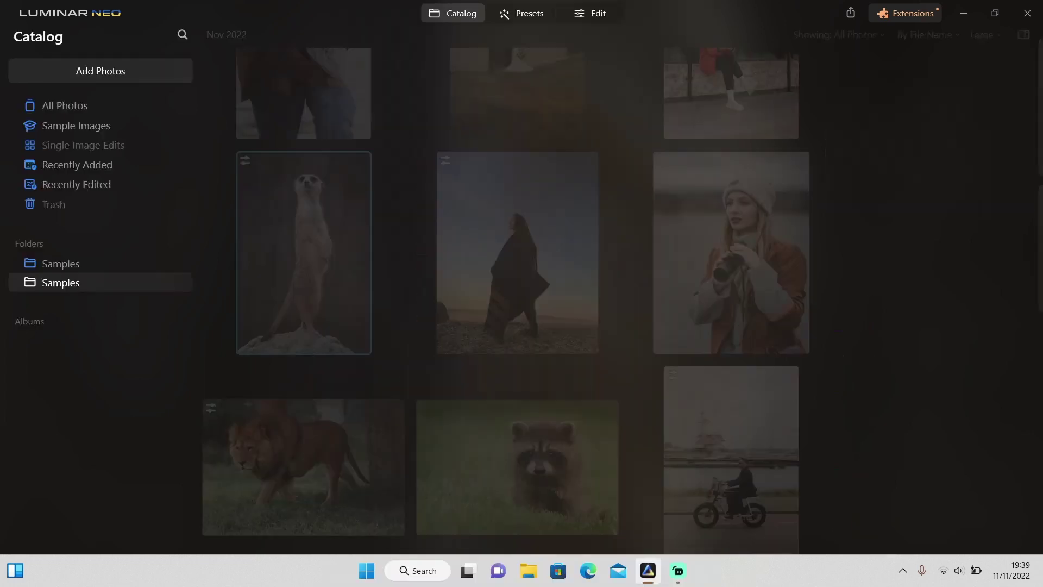
- Open the catalog photo of the man riding a motorbike for editing and inspect the rider and bike up close
scroll(523, 300, "down", 3)
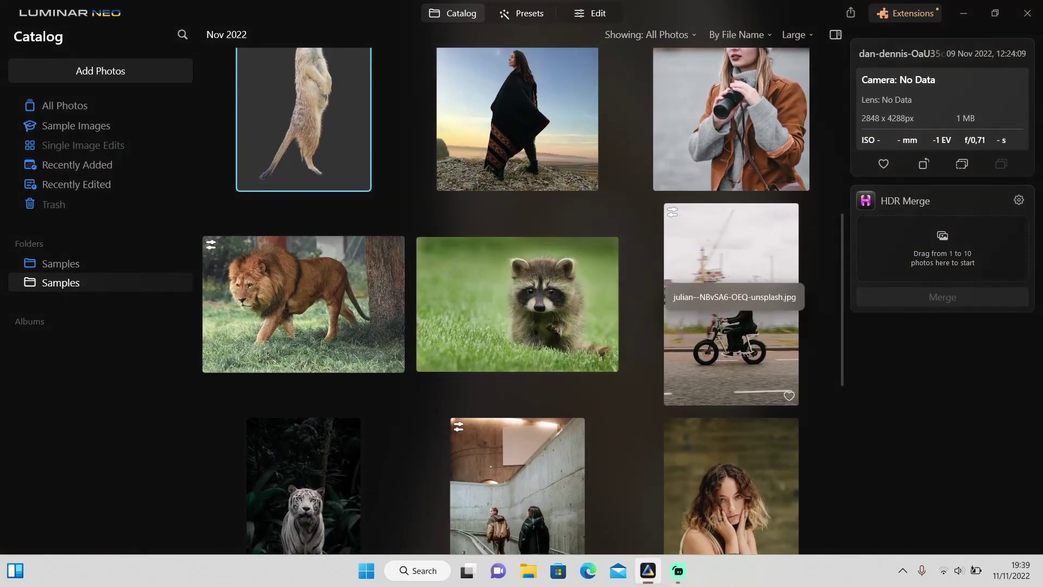
double_click(706, 297)
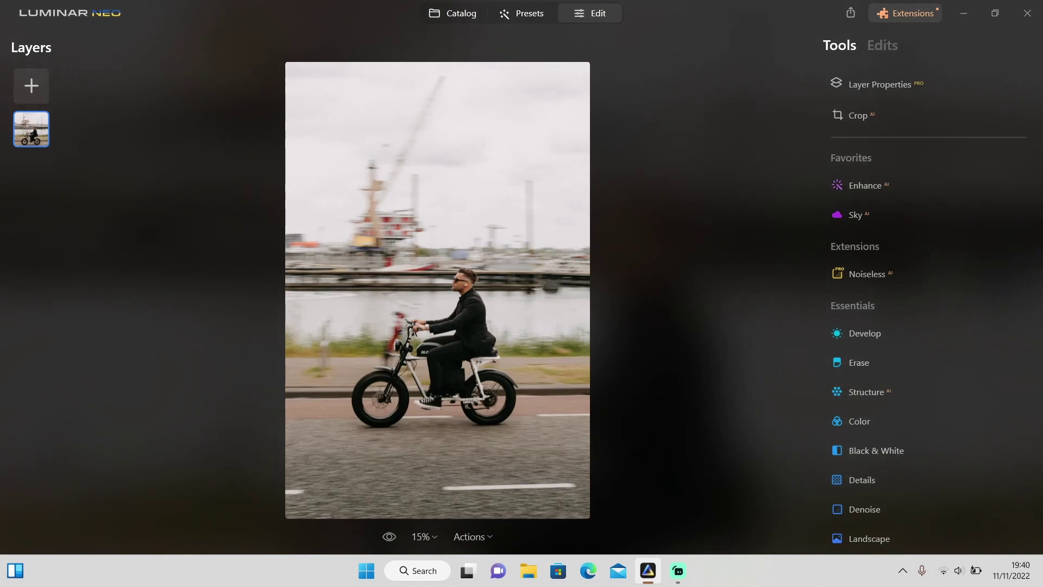
scroll(437, 401, "up", 2)
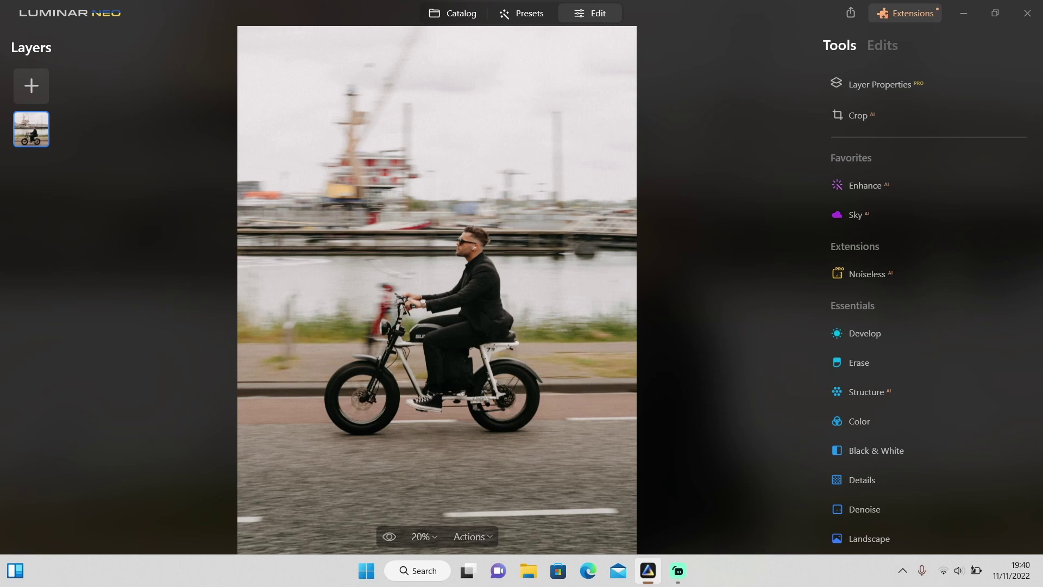
scroll(438, 419, "up", 4)
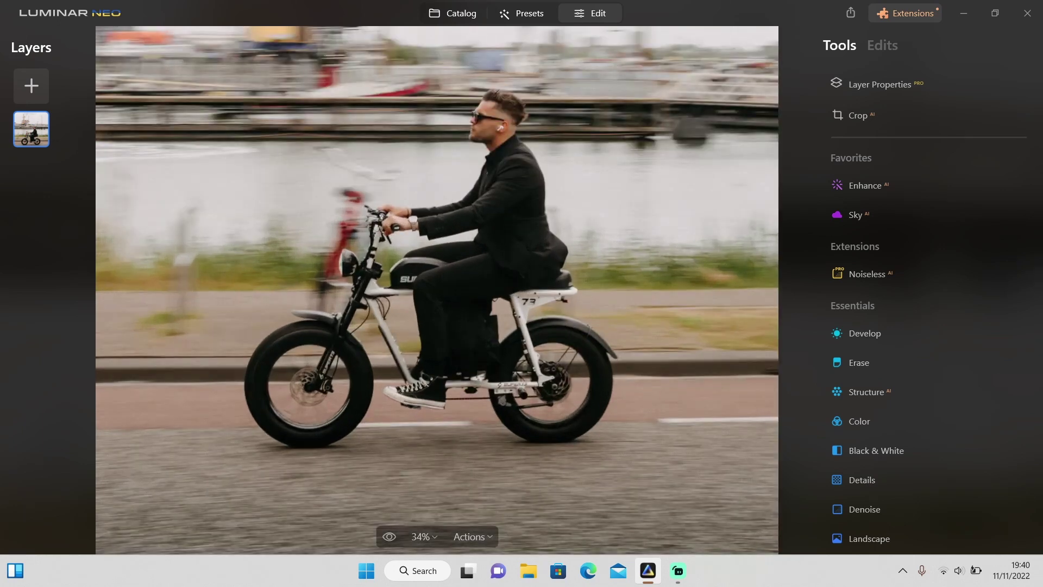
scroll(437, 428, "up", 1)
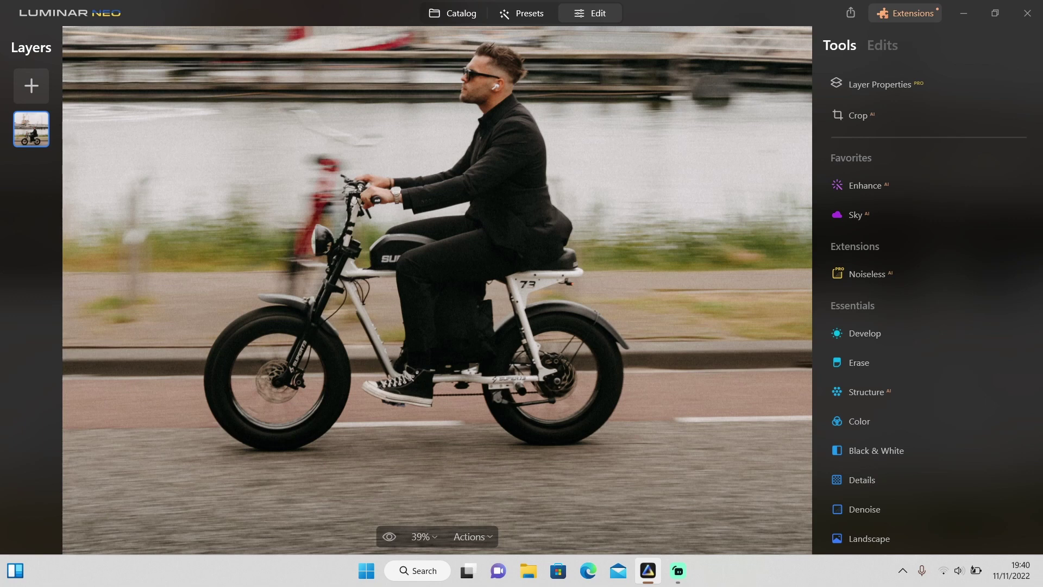
scroll(438, 423, "down", 5)
- Remove the motorbike photo's background with Background Removal AI, keeping the rider and bike
left_click(885, 84)
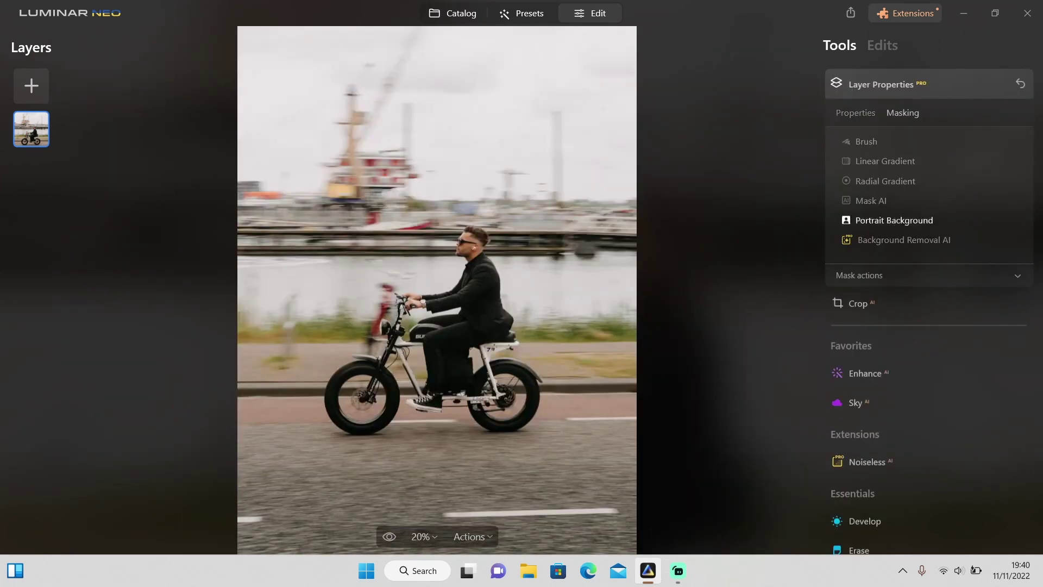
left_click(902, 239)
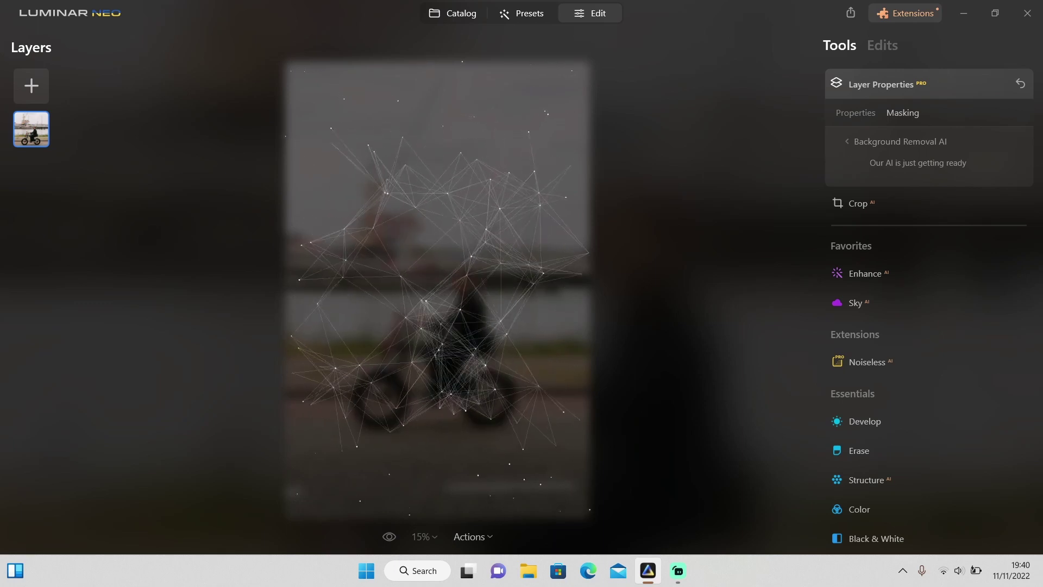
left_click(929, 238)
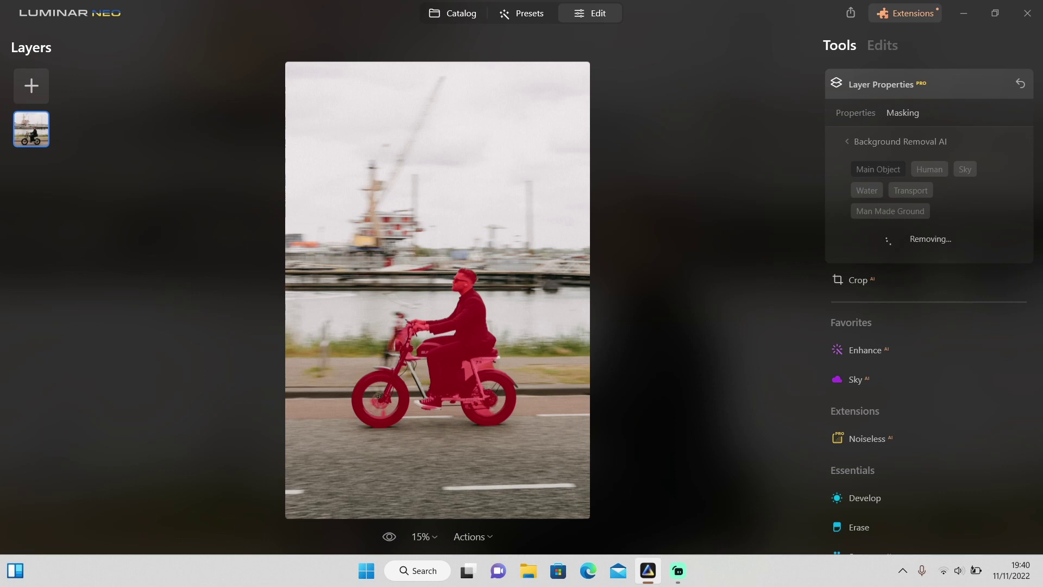
- Examine the rider and motorbike cutout up close for leftover background around the wheels, handlebars and frame
scroll(437, 407, "up", 2)
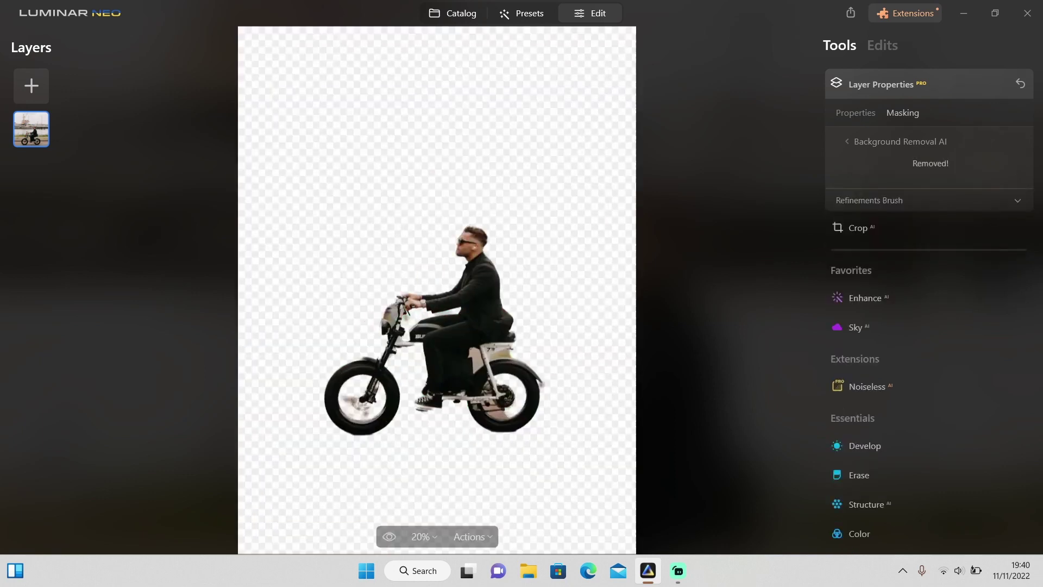
scroll(437, 415, "up", 1)
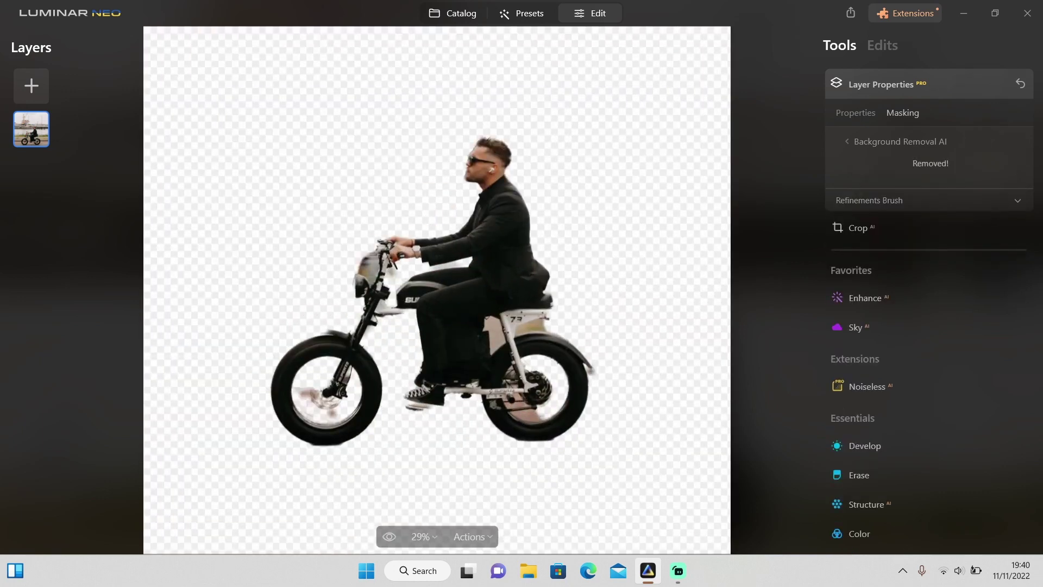
scroll(437, 415, "up", 1)
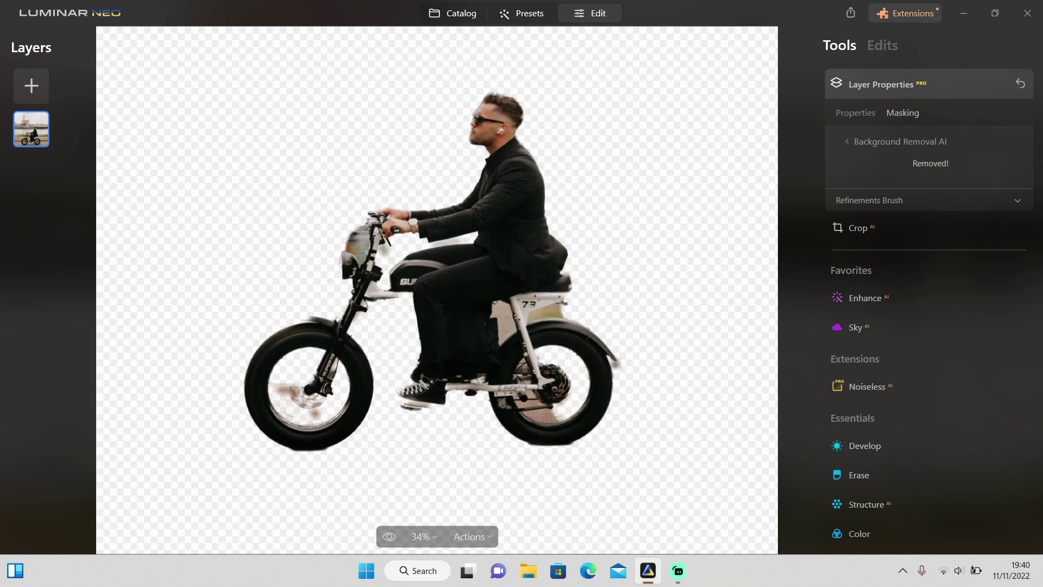
key("ctrl+0")
scroll(525, 158, "up", 7)
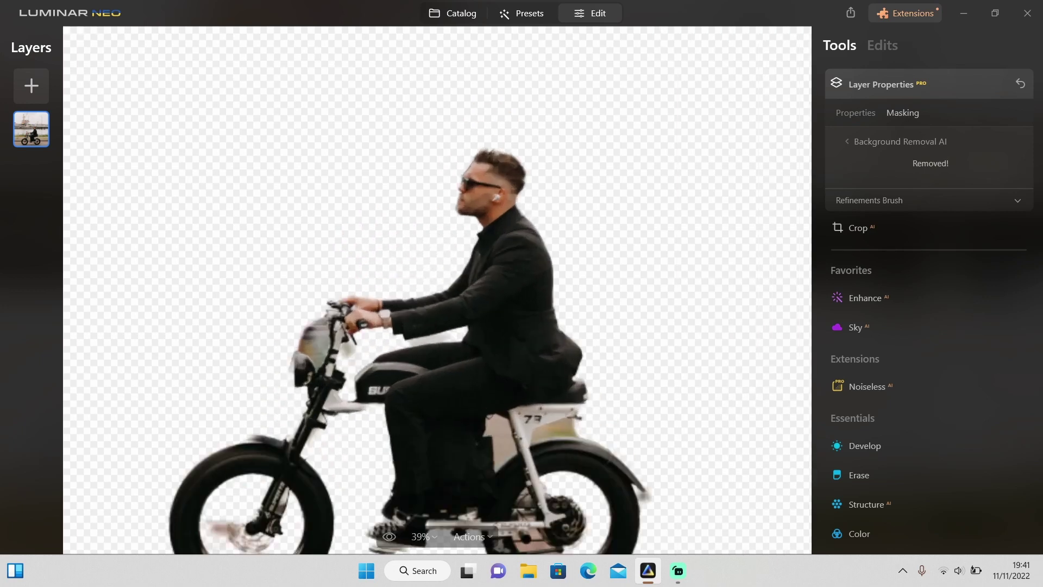
key("ctrl+minus")
key("ctrl+minus")
key("ctrl+minus")
key("ctrl+minus")
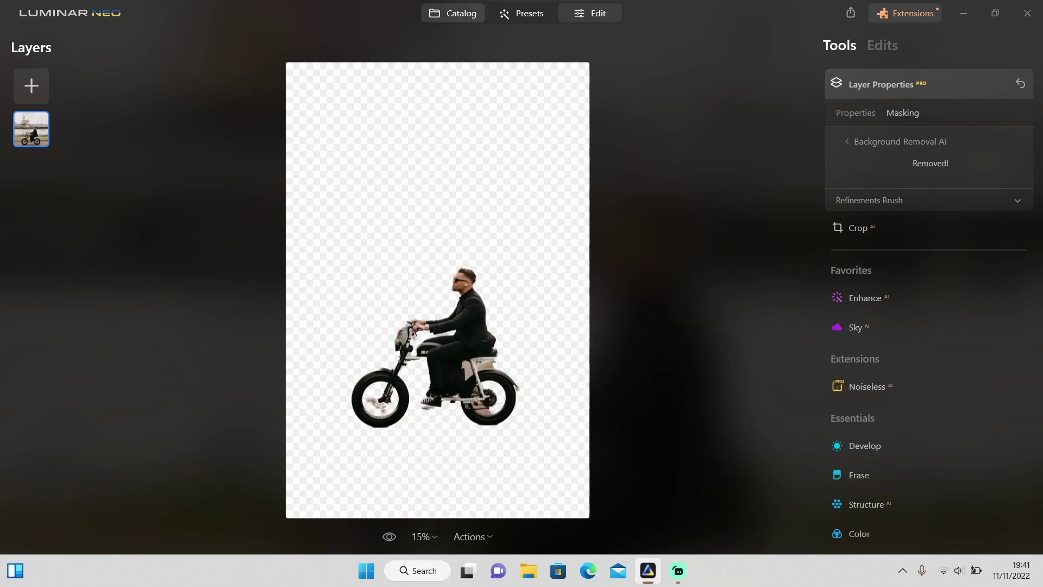
- Open the photo of the family of four on the beach from the catalog for editing
left_click(453, 13)
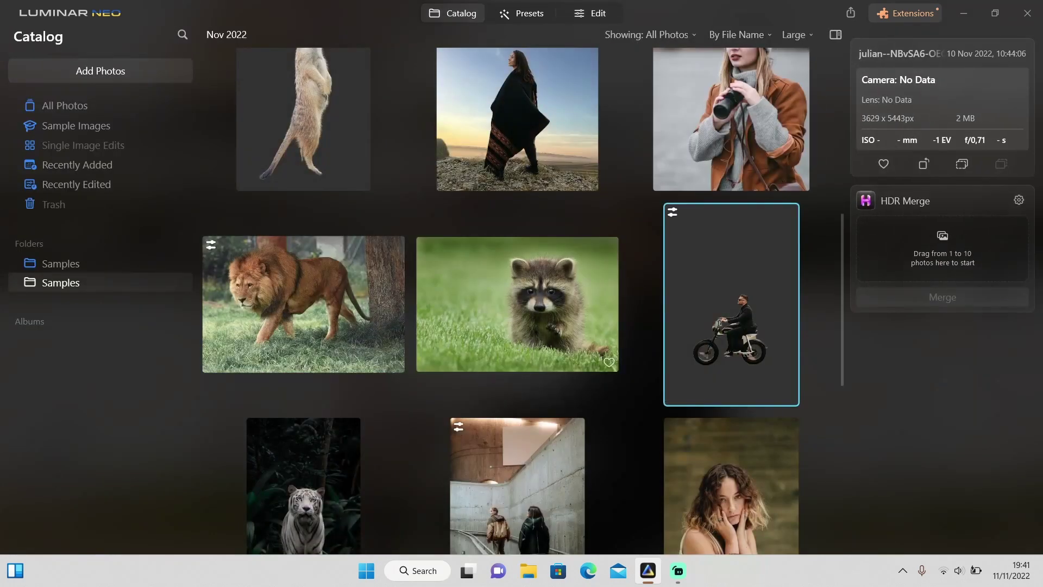
scroll(516, 326, "up", 8)
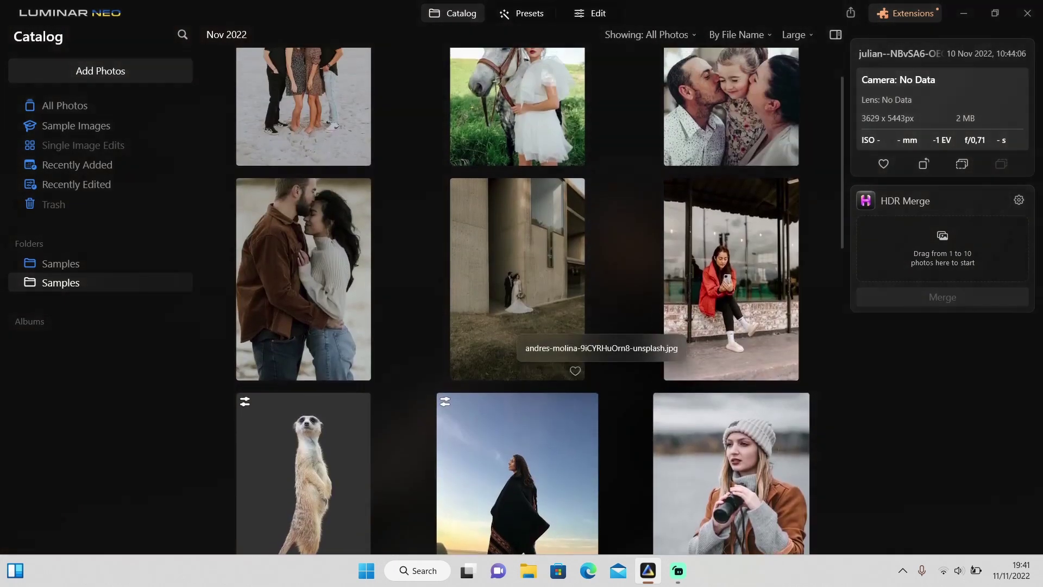
left_click(303, 149)
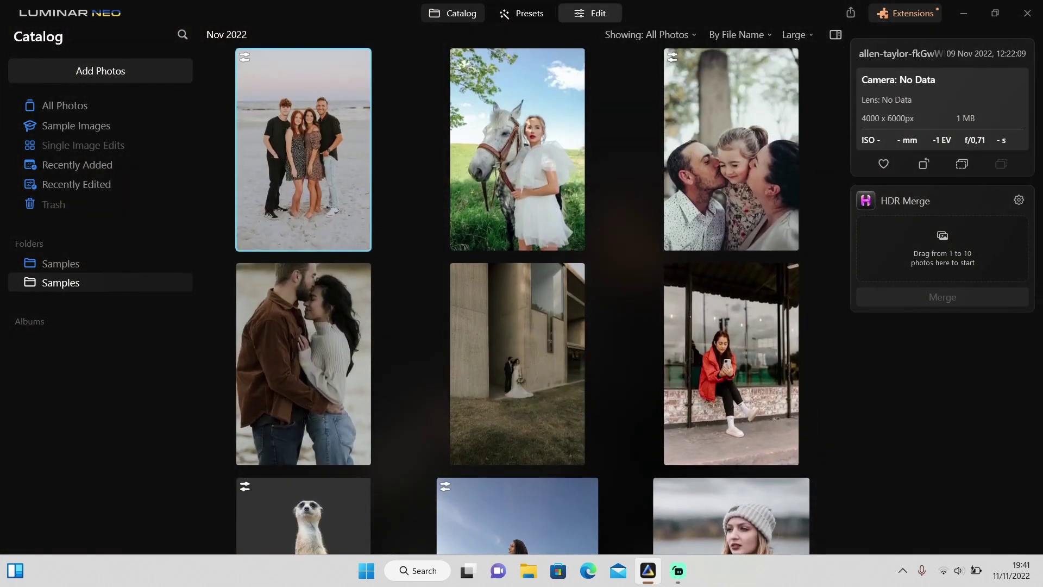
left_click(590, 14)
left_click(590, 13)
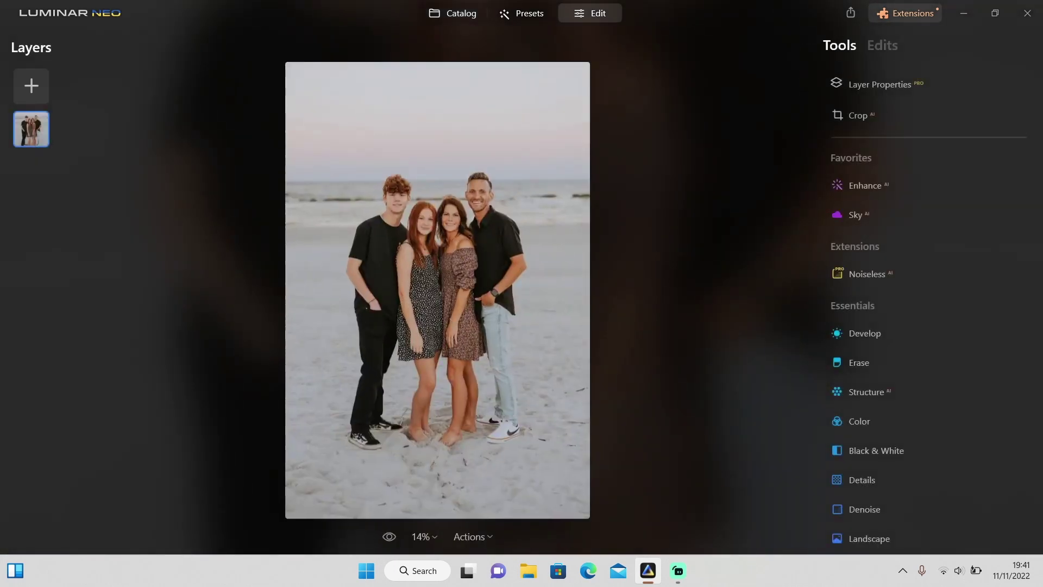
- Remove the beach family photo's background with Background Removal AI, keeping the main object, and inspect the four-person cutout up close and in full
left_click(880, 84)
left_click(902, 112)
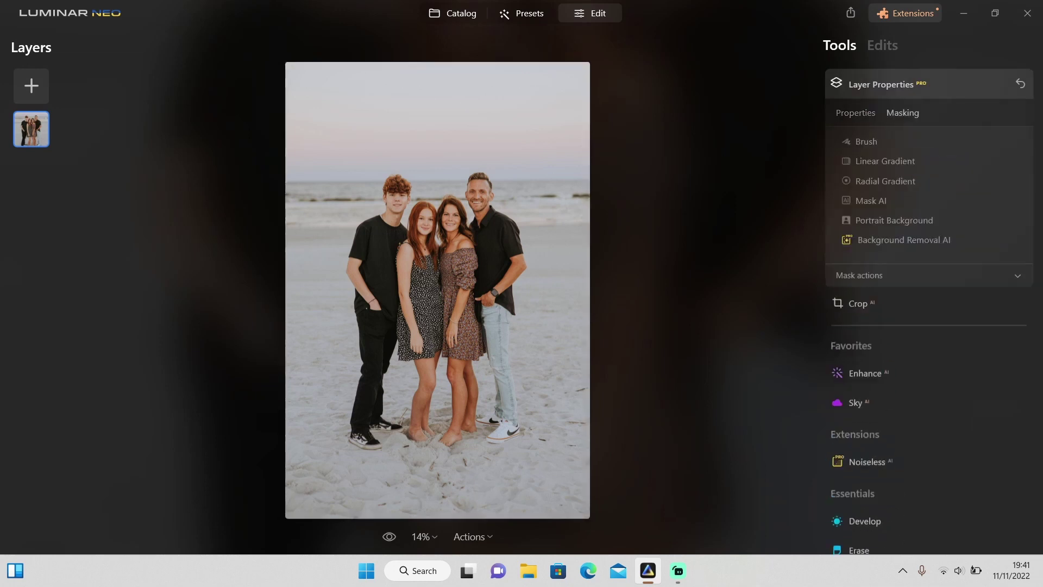
left_click(902, 240)
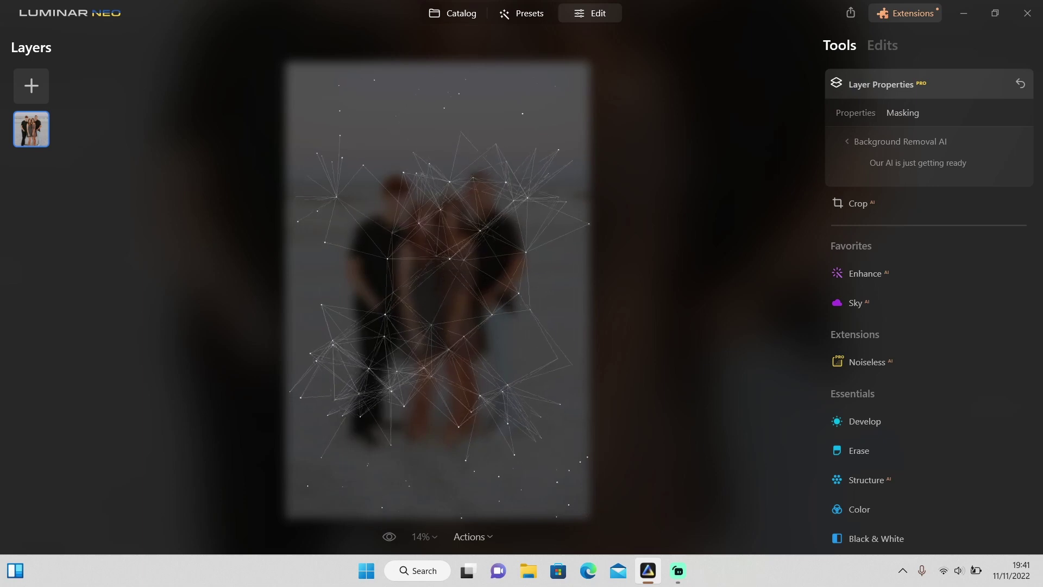
left_click(929, 239)
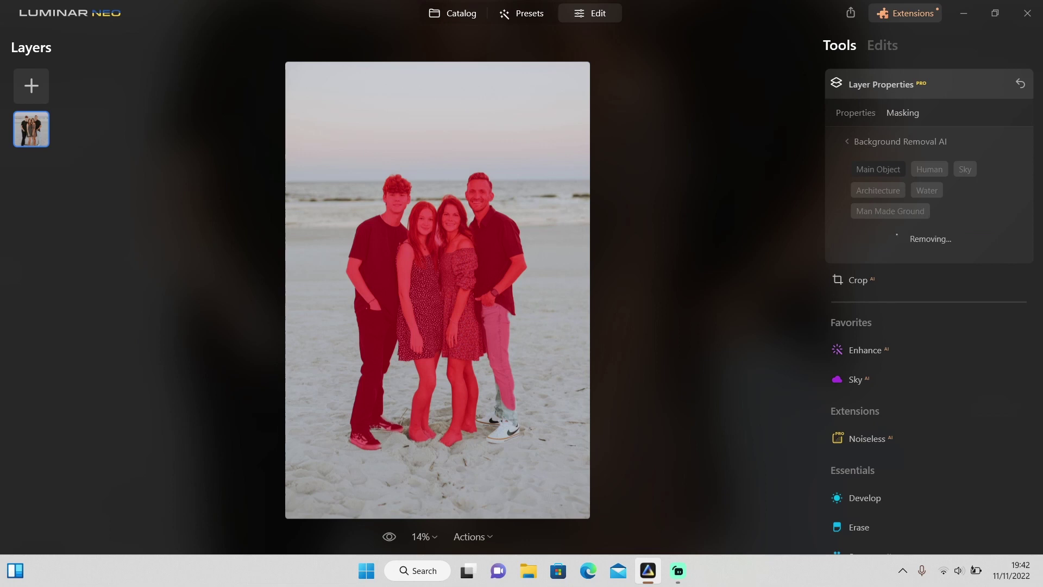
scroll(437, 223, "up", 5)
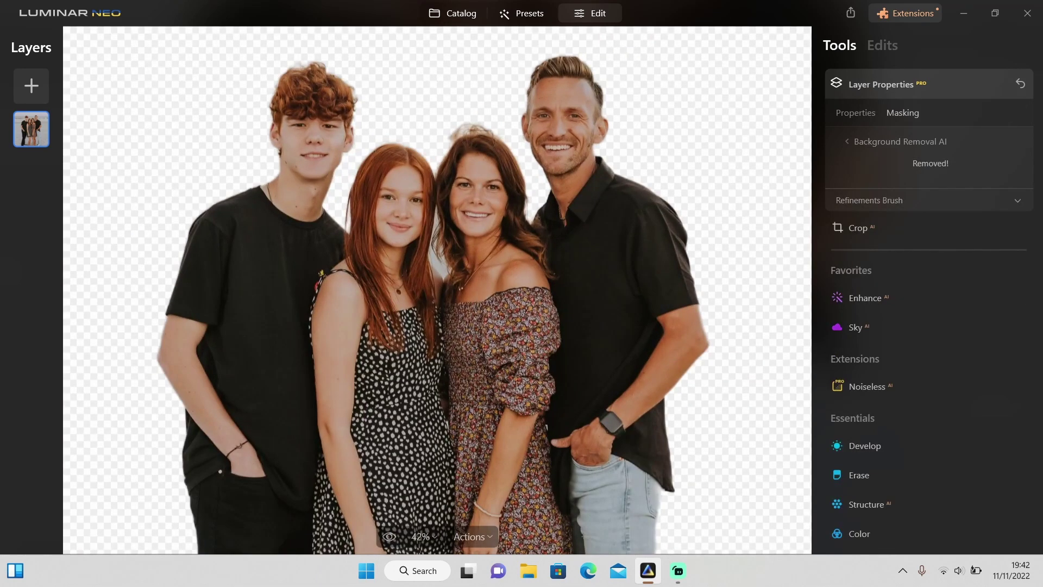
scroll(437, 290, "down", 5)
scroll(437, 289, "up", 1)
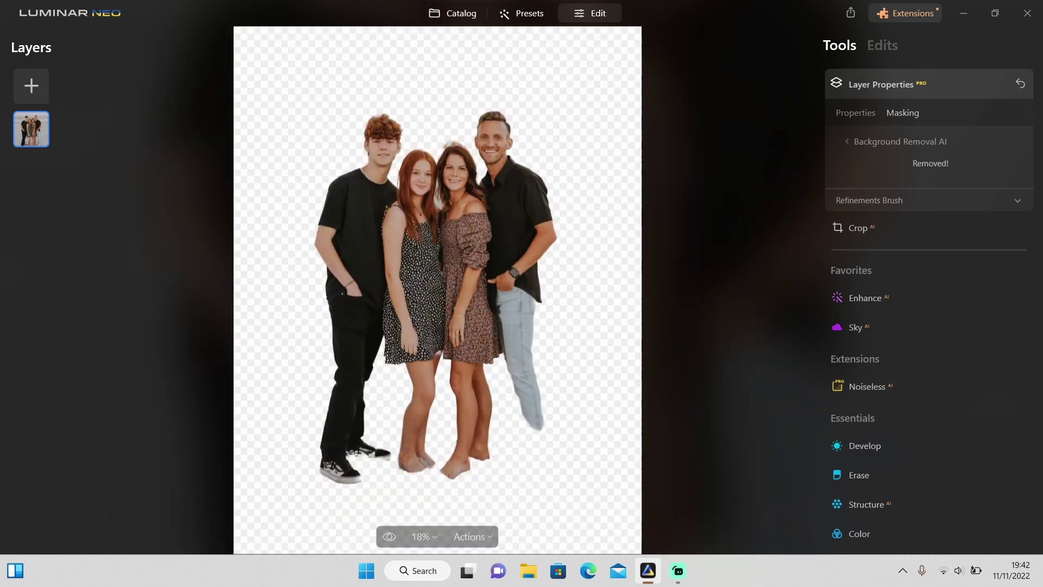
key("ctrl+minus")
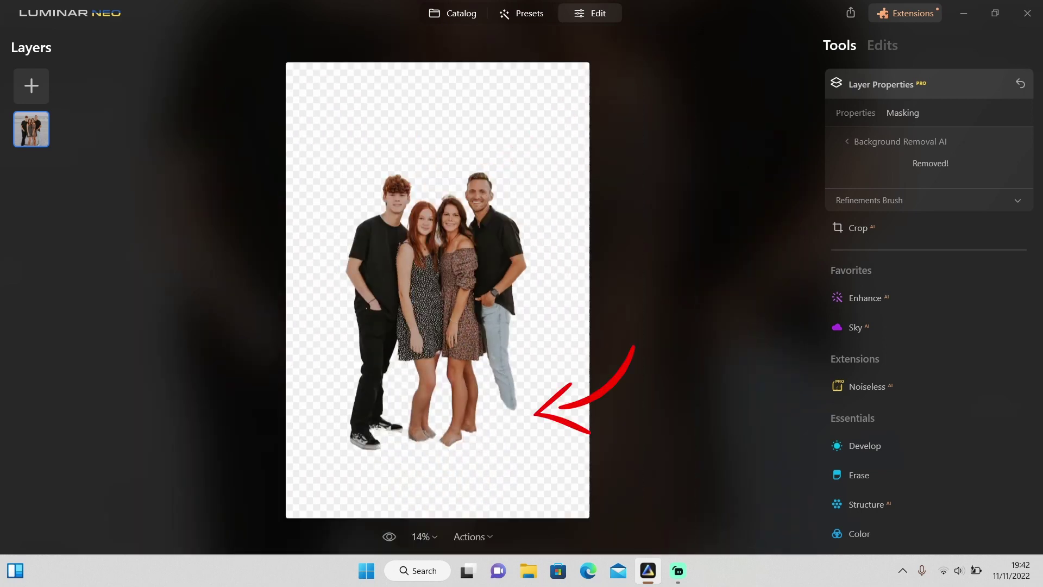
- Open the catalog photo of the couple kissing the little girl's cheeks for editing
left_click(452, 13)
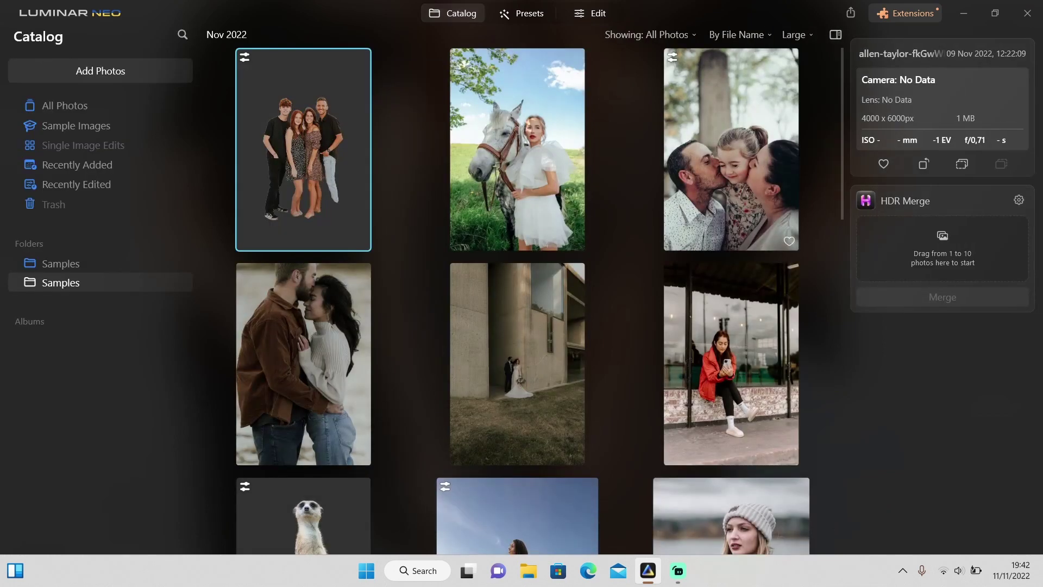
left_click(730, 149)
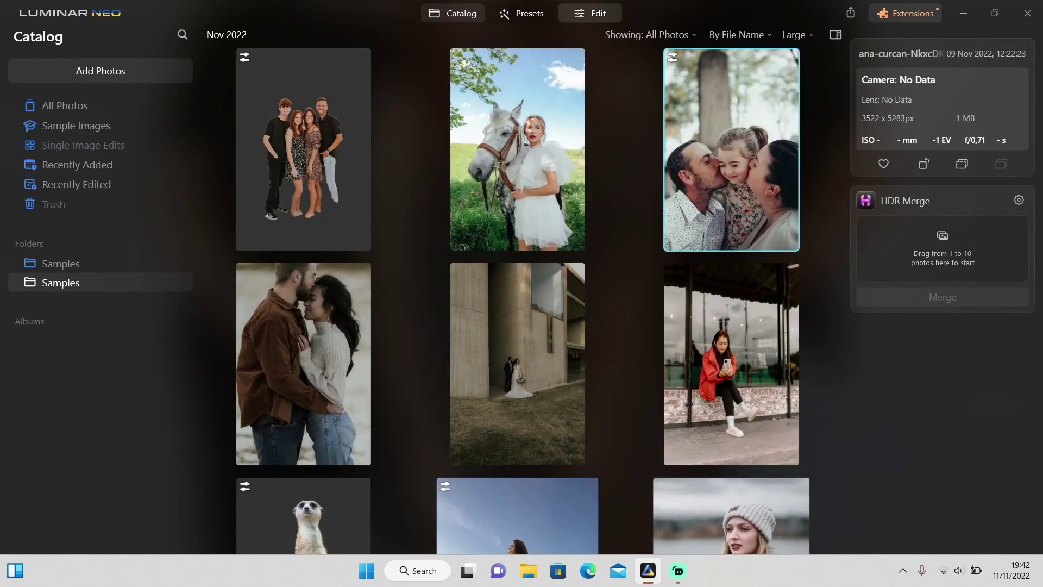
left_click(590, 13)
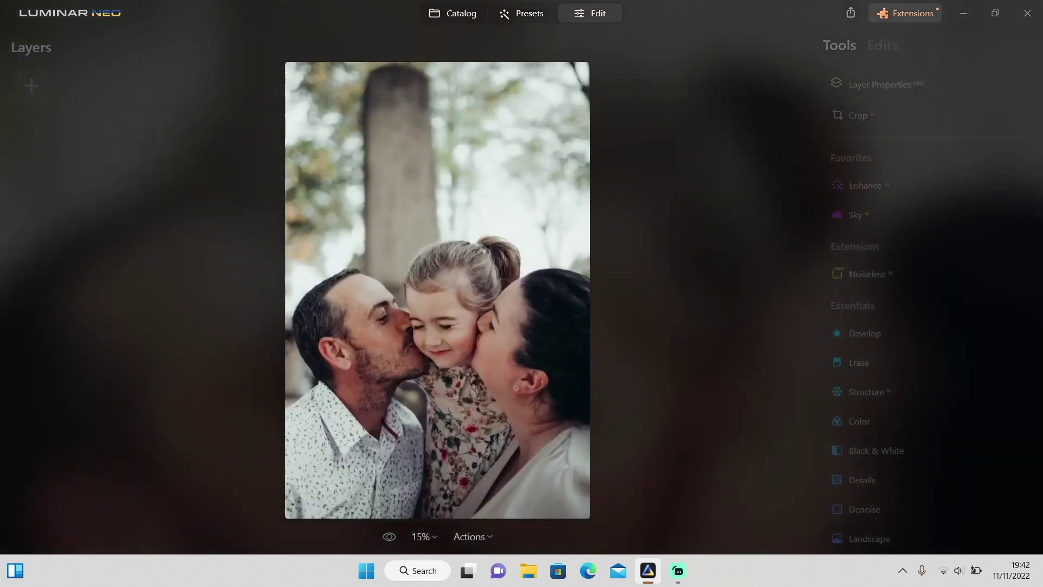
- Start Background Removal AI on the photo of the parents kissing their daughter
left_click(880, 84)
left_click(902, 112)
left_click(891, 239)
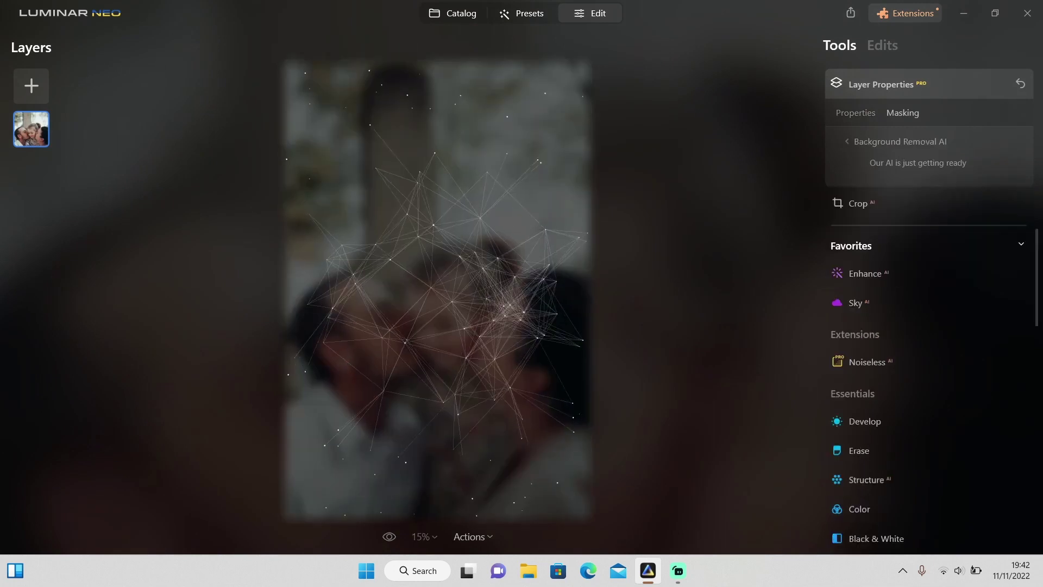